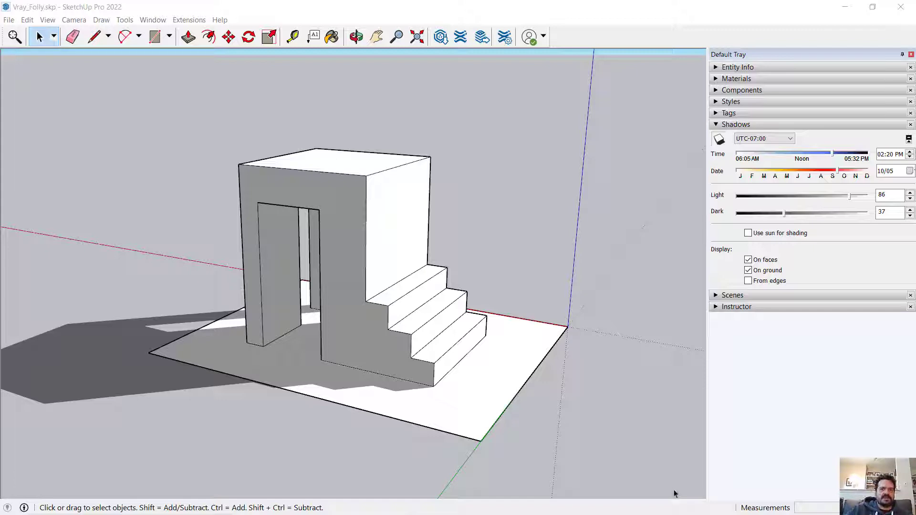
# Step: Orbit the folly around to its stairs side, toggling the sun shadows off and back on
pyautogui.moveTo(364, 258)
pyautogui.mouseDown(button='middle')
pyautogui.moveTo(379, 287)
pyautogui.moveTo(117, 244)
pyautogui.moveTo(417, 280)
pyautogui.moveTo(206, 270)
pyautogui.moveTo(16, 276)
pyautogui.moveTo(478, 272)
pyautogui.moveTo(344, 286)
pyautogui.moveTo(568, 291)
pyautogui.moveTo(630, 268)
pyautogui.moveTo(442, 323)
pyautogui.moveTo(184, 331)
pyautogui.moveTo(62, 313)
pyautogui.moveTo(313, 328)
pyautogui.moveTo(288, 312)
pyautogui.moveTo(213, 302)
pyautogui.mouseUp(button='middle')
pyautogui.press('space')
pyautogui.click(720, 139)
pyautogui.click(719, 138)
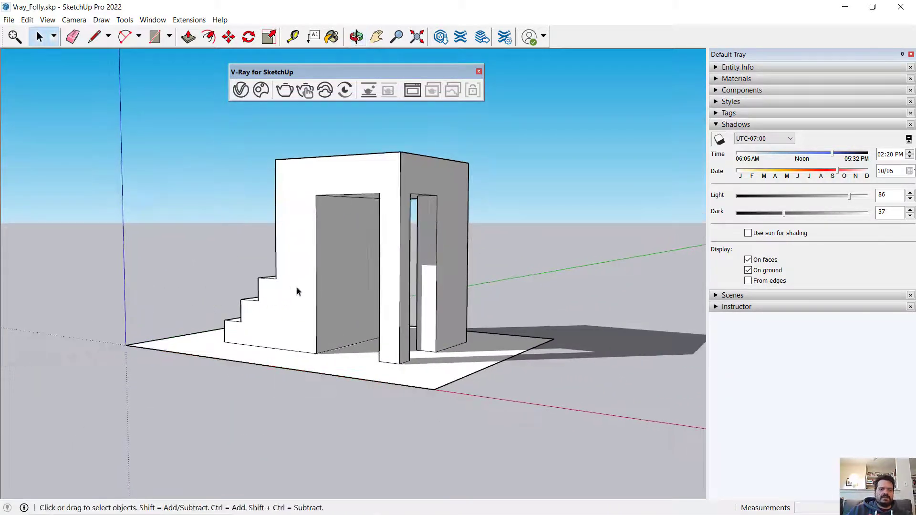
pyautogui.moveTo(297, 291); pyautogui.dragTo(328, 300, button='middle')
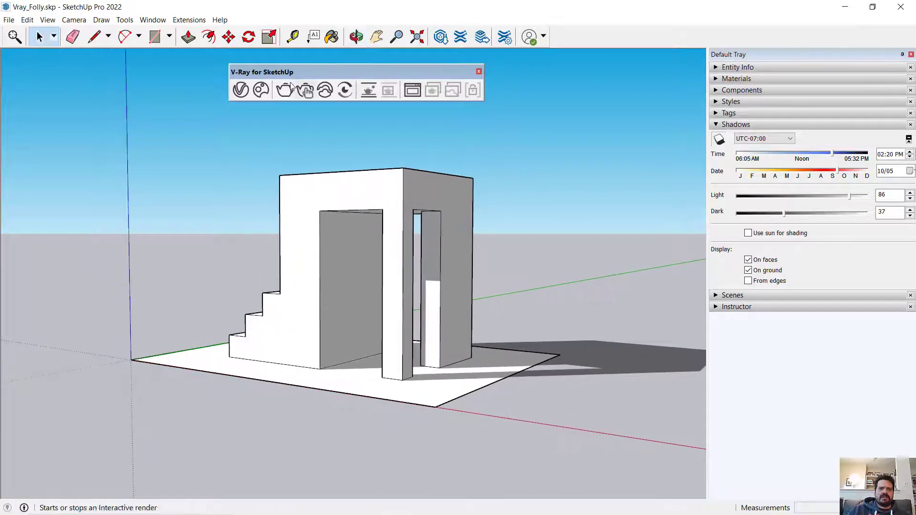
# Step: Open the V-Ray Asset Editor to Render Output (800 × 450, 16:9 Widescreen) and dock it right
pyautogui.click(241, 91)
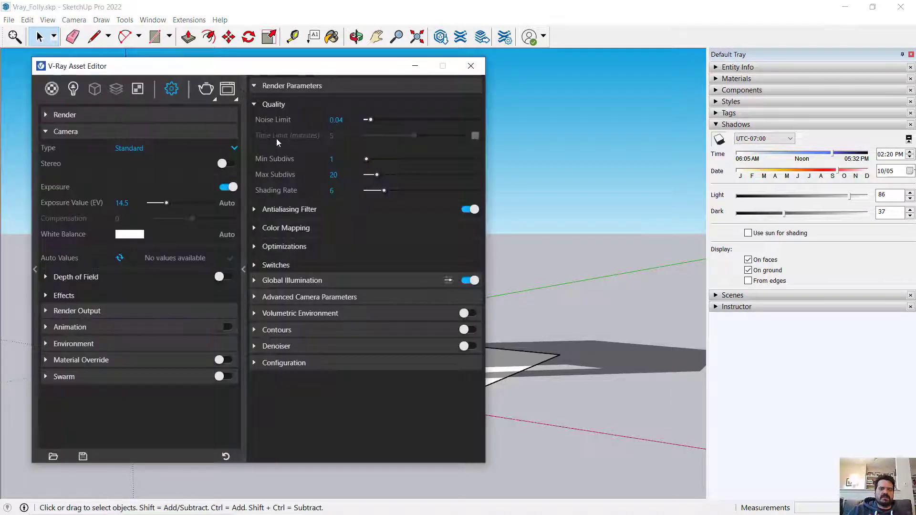
pyautogui.click(255, 104)
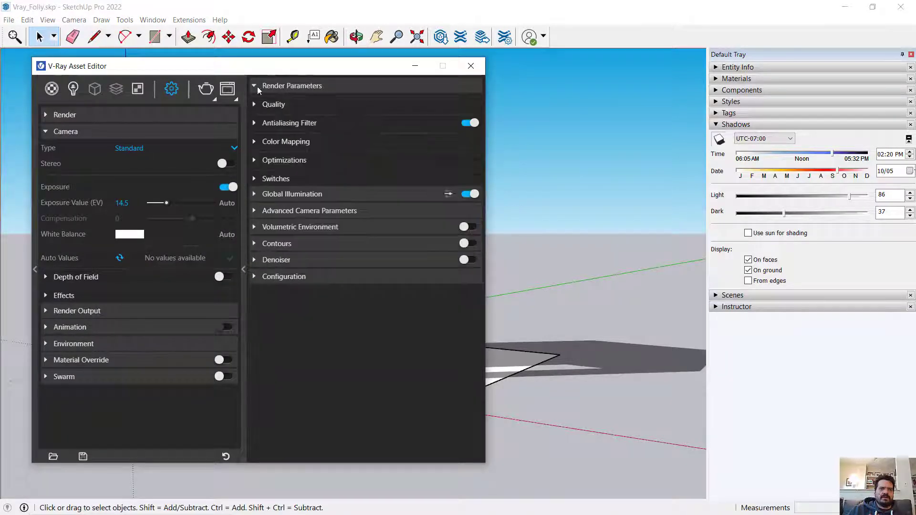
pyautogui.click(255, 85)
pyautogui.click(47, 134)
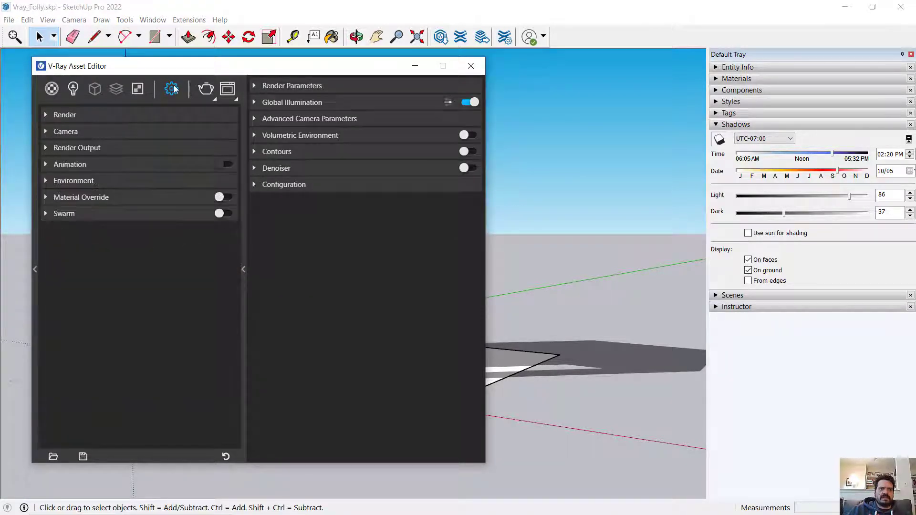
pyautogui.click(48, 149)
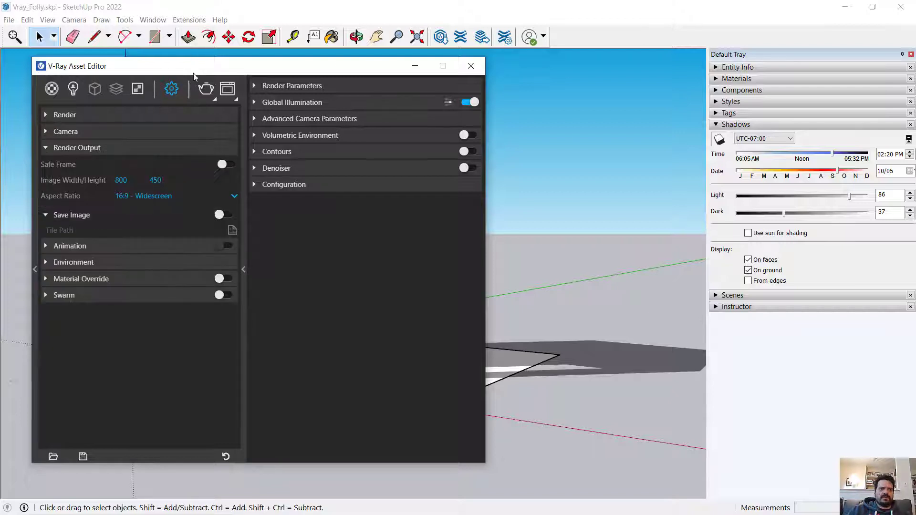
pyautogui.moveTo(200, 74); pyautogui.dragTo(546, 70)
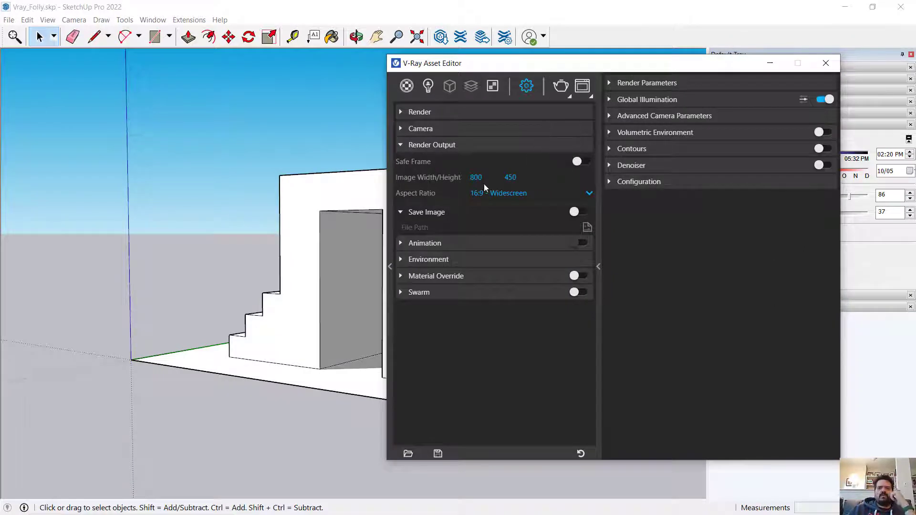
pyautogui.moveTo(511, 66); pyautogui.dragTo(581, 67)
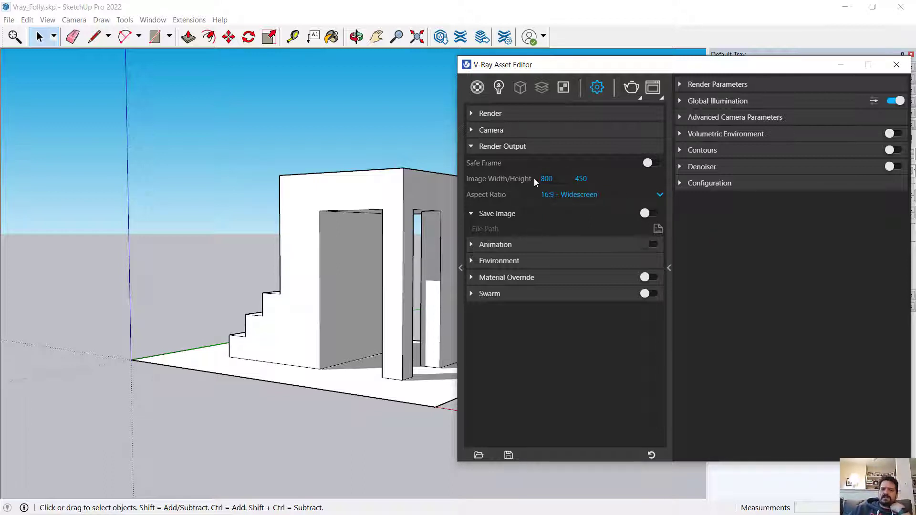
pyautogui.click(585, 179)
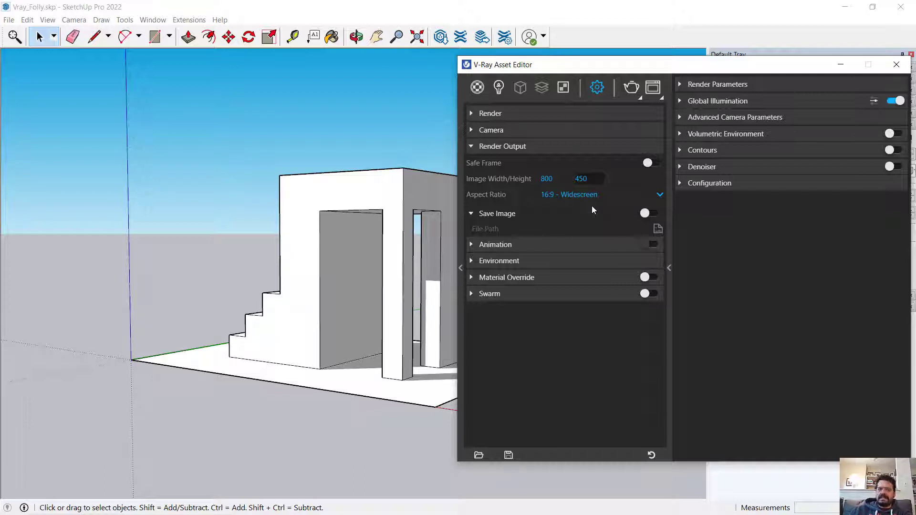
# Step: Render the folly at 800 × 450 and move the Frame Buffer aside
pyautogui.click(638, 88)
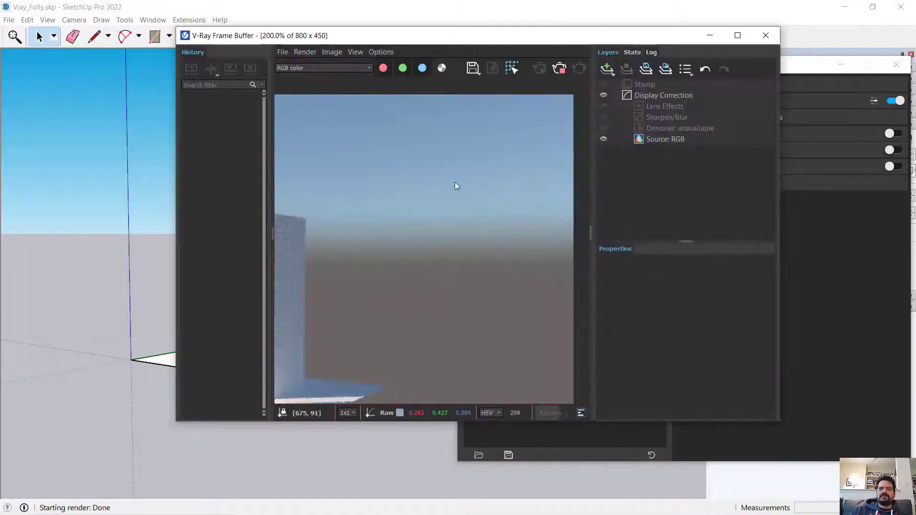
pyautogui.scroll(-2, 455, 186)
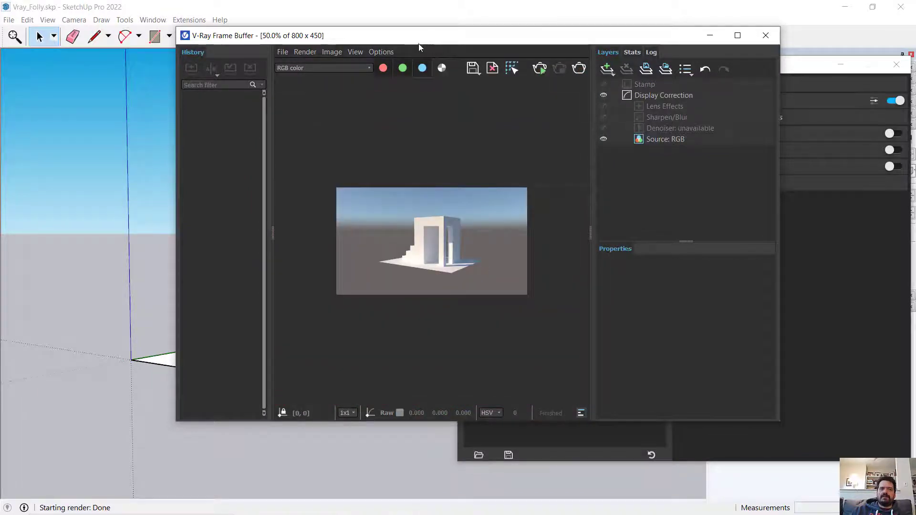
pyautogui.moveTo(407, 47)
pyautogui.mouseDown()
pyautogui.moveTo(233, 133)
pyautogui.moveTo(155, 70)
pyautogui.mouseUp()
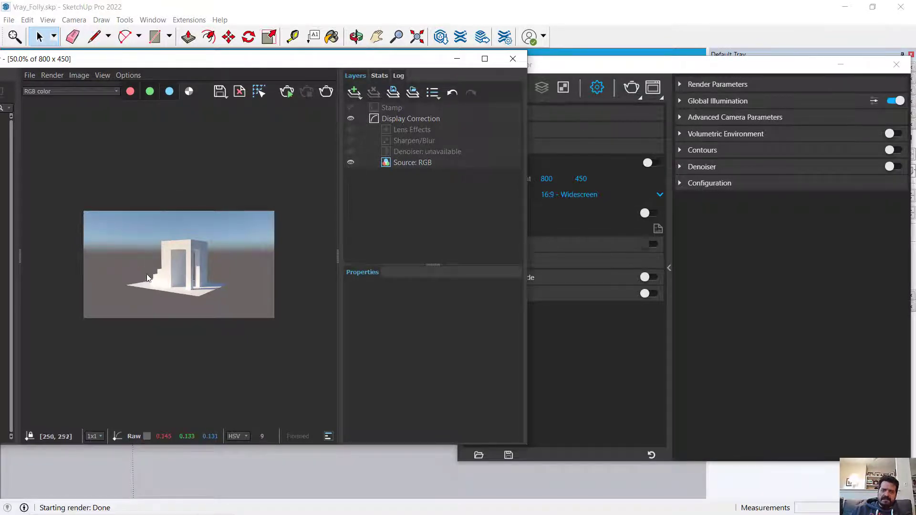
# Step: Zoom and pan the render toward the doorway and wall edge, then close the Frame Buffer
pyautogui.scroll(2, 143, 273)
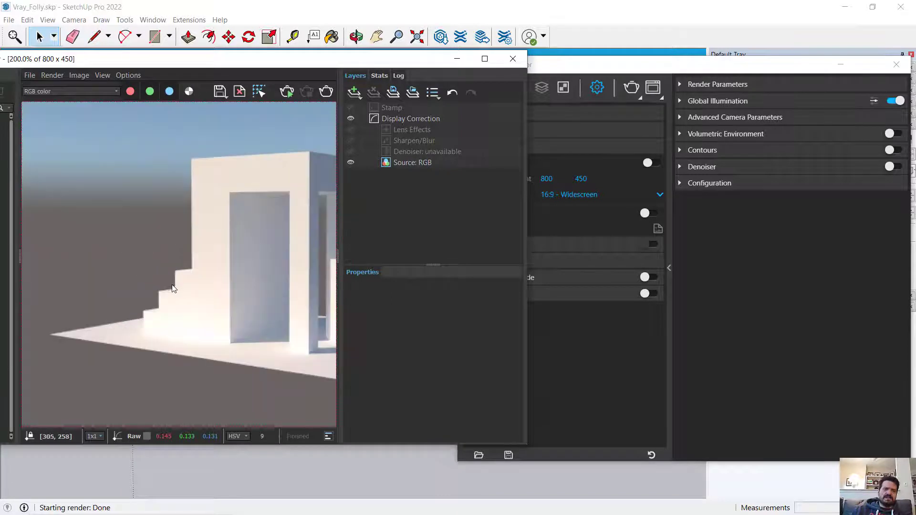
pyautogui.moveTo(262, 208); pyautogui.dragTo(168, 230, button='middle')
pyautogui.scroll(1, 225, 227)
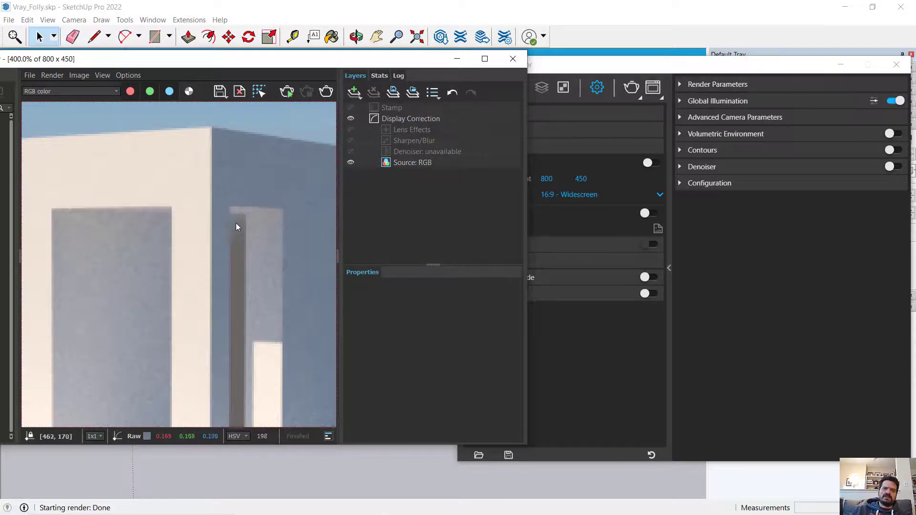
pyautogui.scroll(3, 225, 228)
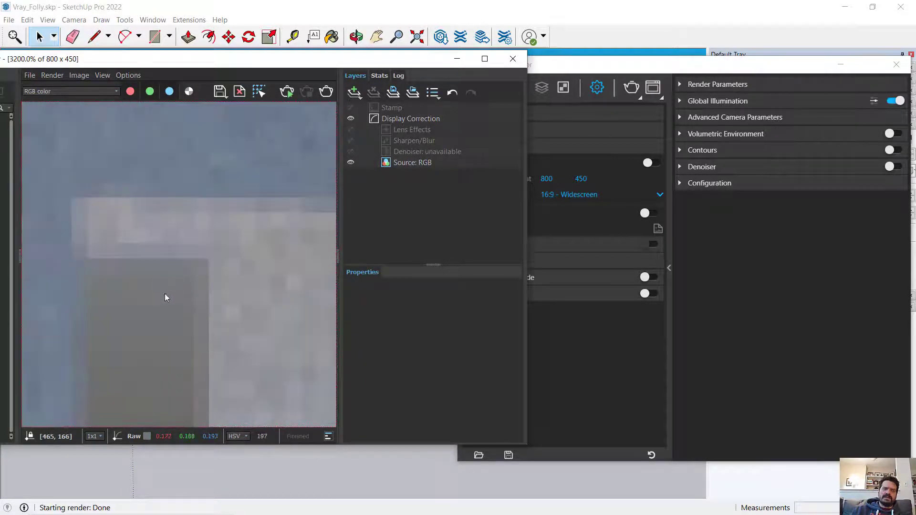
pyautogui.scroll(1, 165, 296)
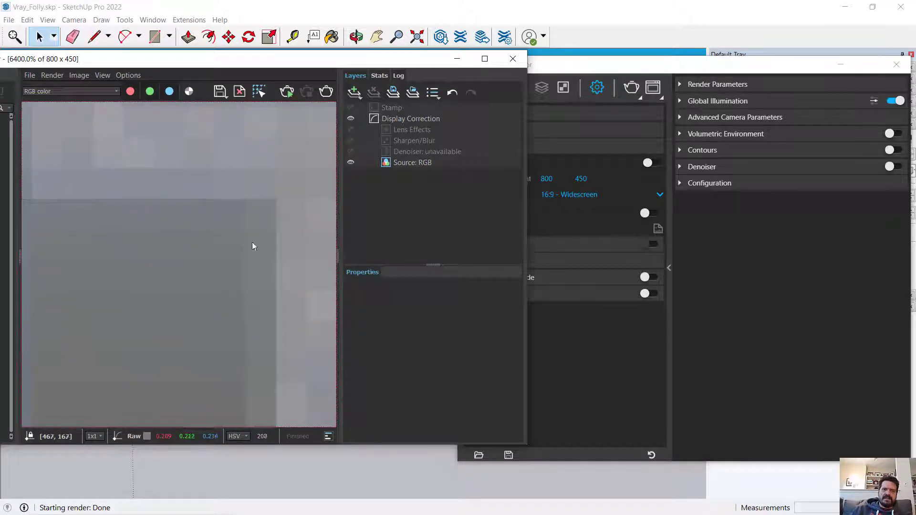
pyautogui.scroll(-4, 201, 221)
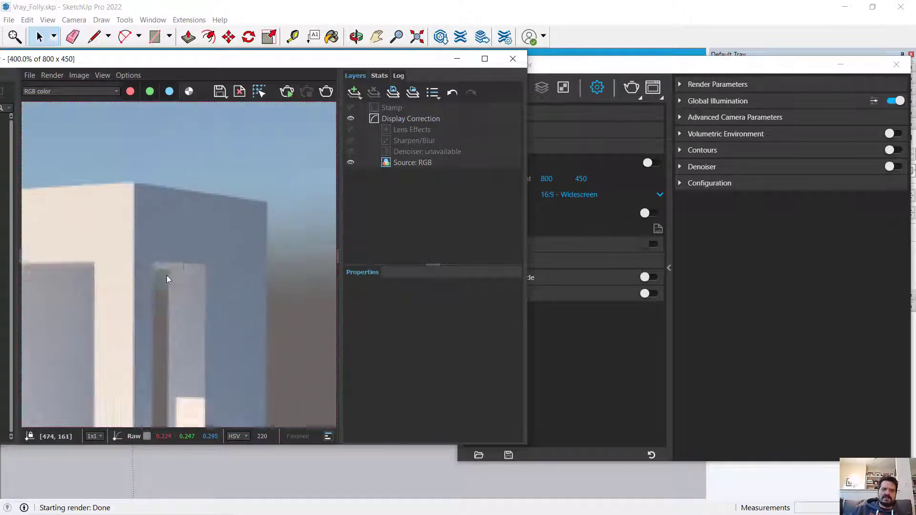
pyautogui.scroll(1, 128, 233)
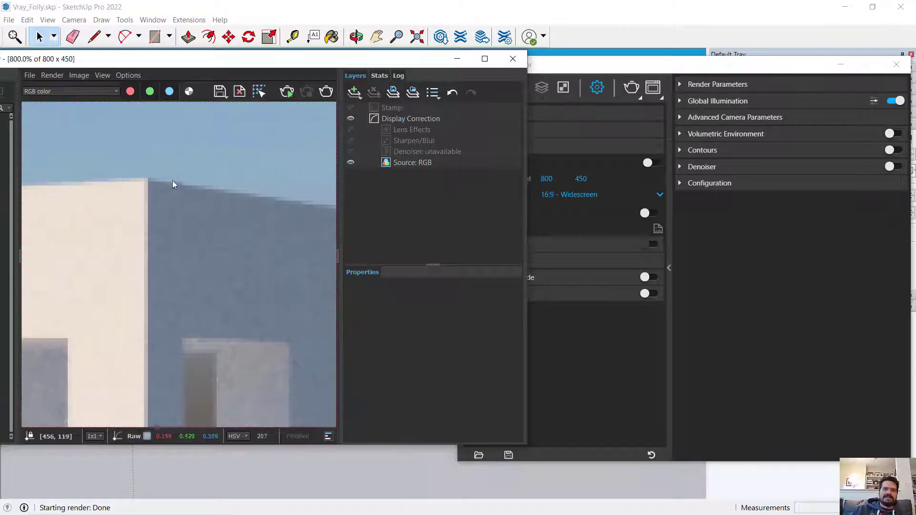
pyautogui.moveTo(264, 225); pyautogui.dragTo(206, 179, button='middle')
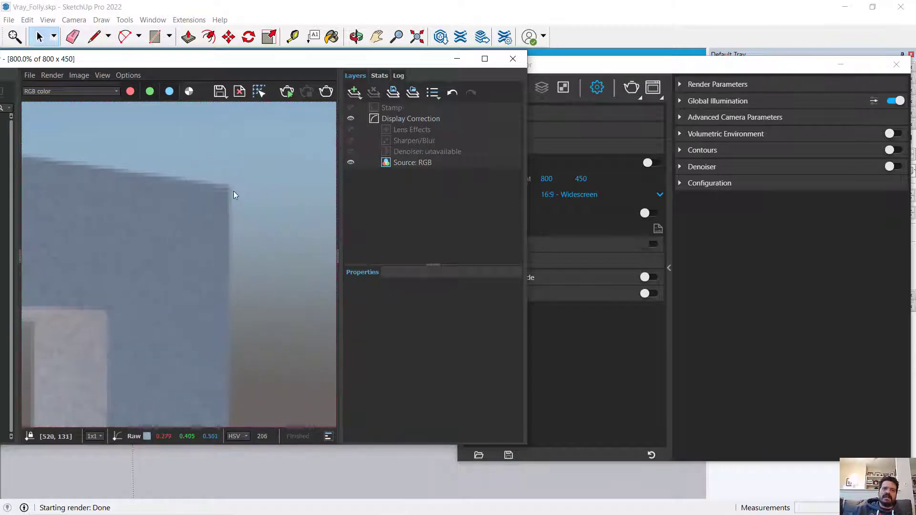
pyautogui.click(513, 59)
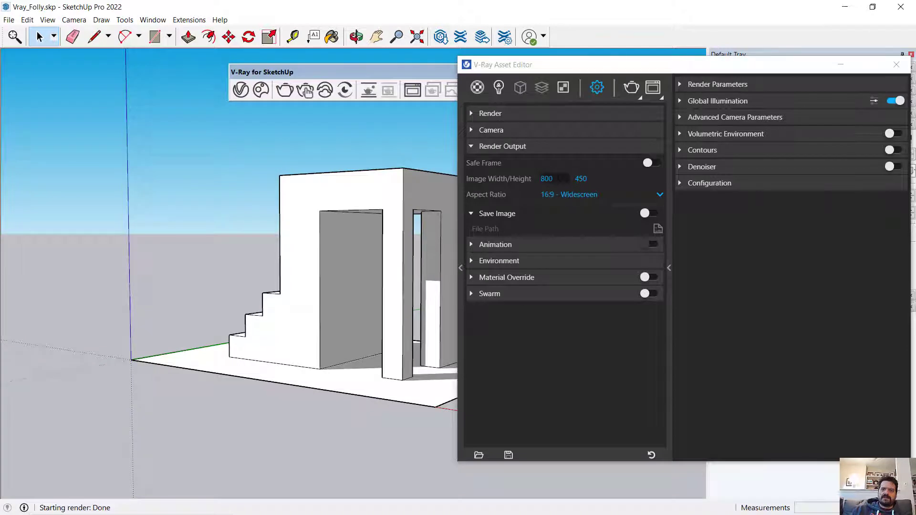
# Step: Set the render Image Width to 1200, so the height becomes 675
pyautogui.click(546, 178)
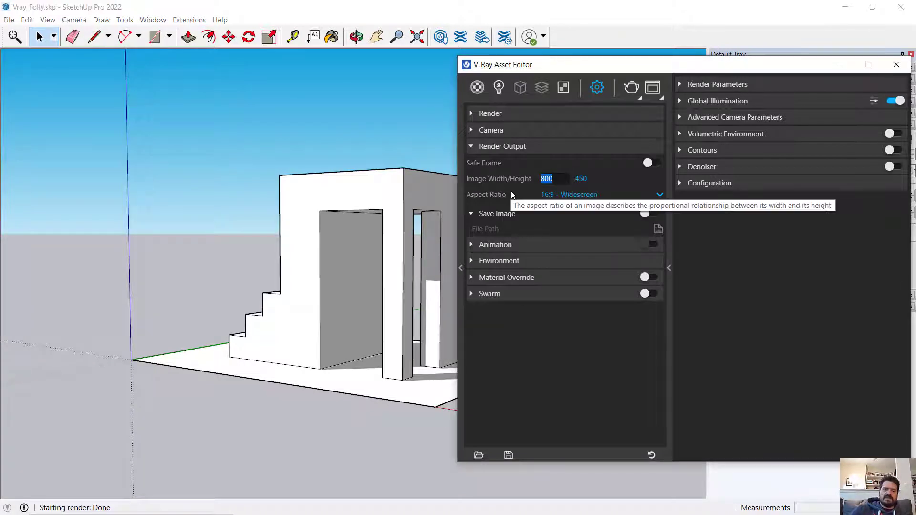
pyautogui.write('1200')
pyautogui.press('Return')
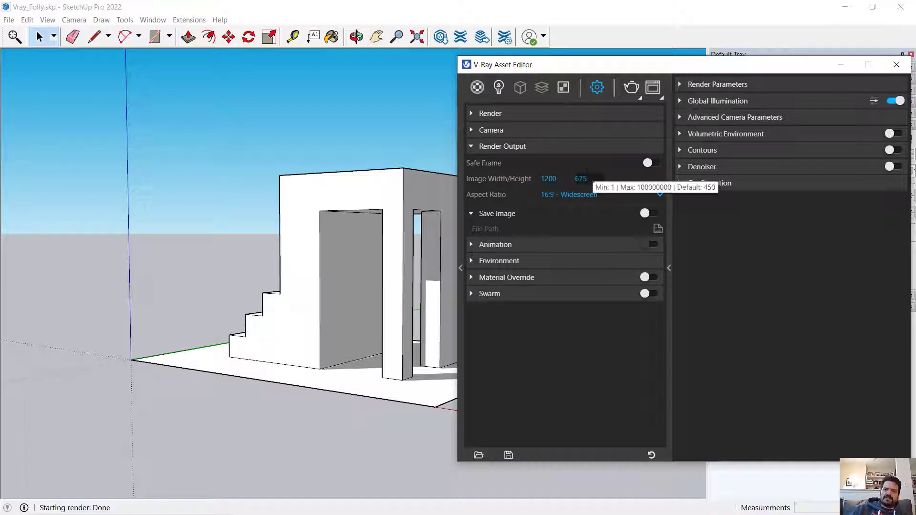
pyautogui.click(581, 179)
pyautogui.hotkey('shift', 'Tab')
pyautogui.press('Tab')
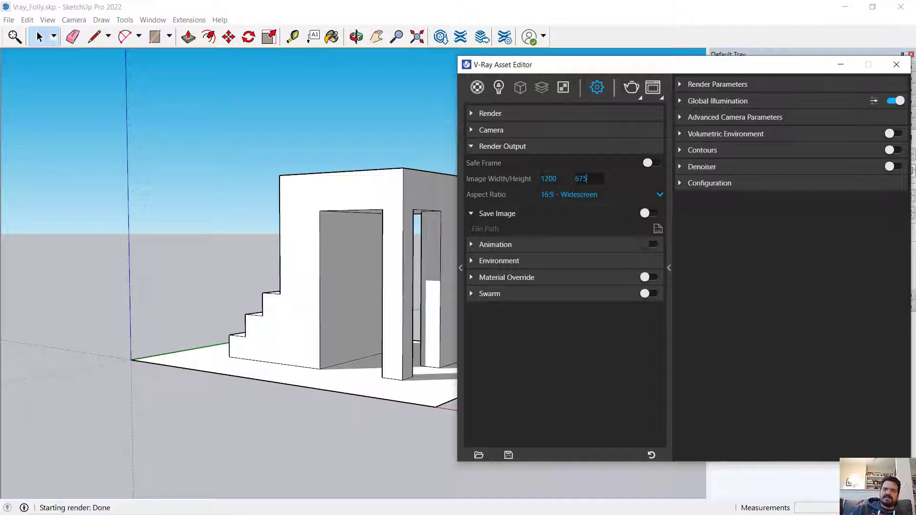
pyautogui.click(563, 180)
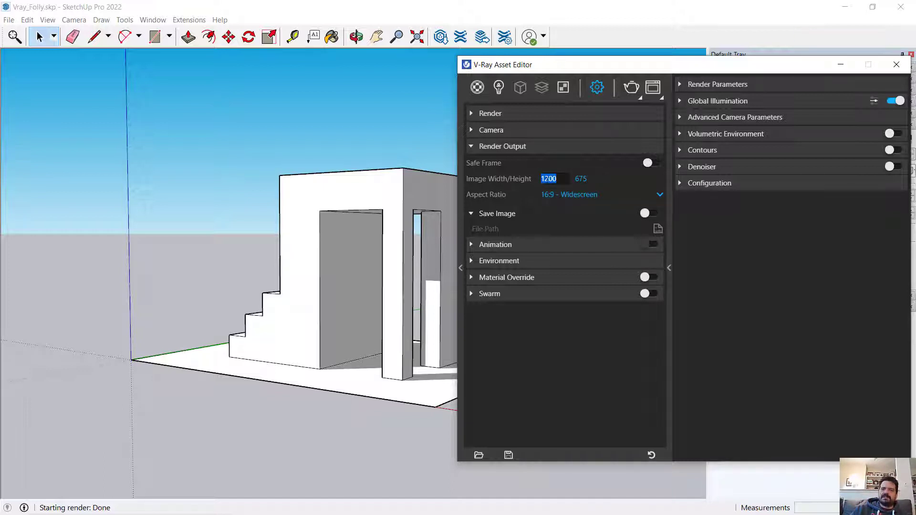
# Step: Render the folly at 1200 × 675 and zoom around the result in the Frame Buffer
pyautogui.click(630, 92)
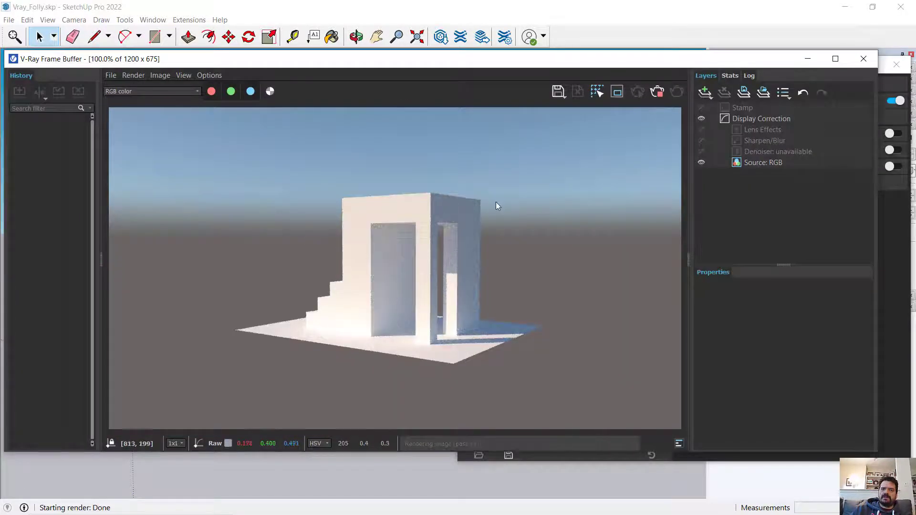
pyautogui.scroll(2, 473, 196)
pyautogui.scroll(4, 474, 196)
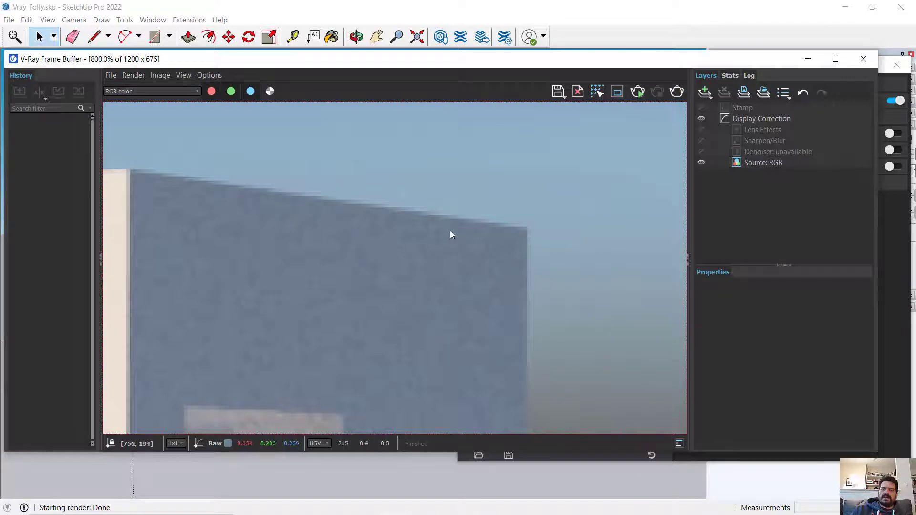
pyautogui.scroll(-5, 408, 275)
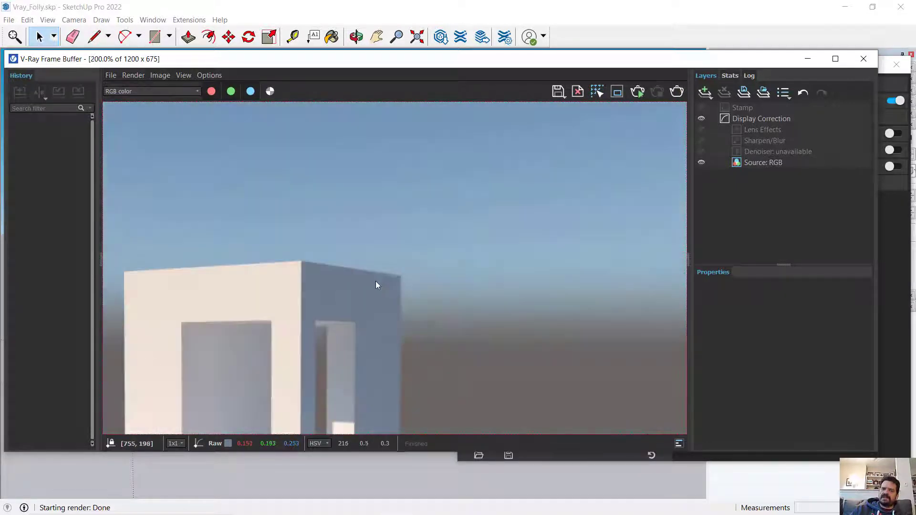
pyautogui.scroll(2, 399, 249)
pyautogui.scroll(-1, 401, 253)
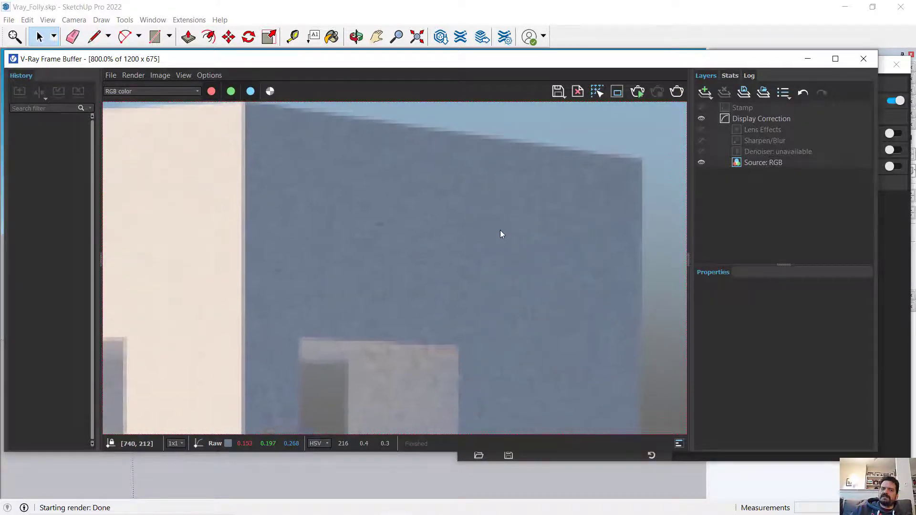
pyautogui.scroll(-1, 525, 297)
pyautogui.scroll(1, 497, 205)
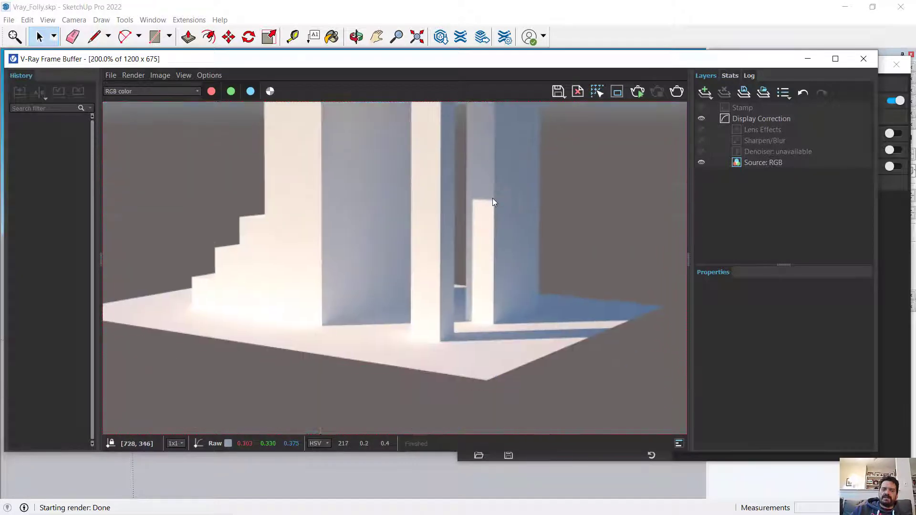
pyautogui.scroll(-1, 481, 285)
pyautogui.scroll(-2, 478, 282)
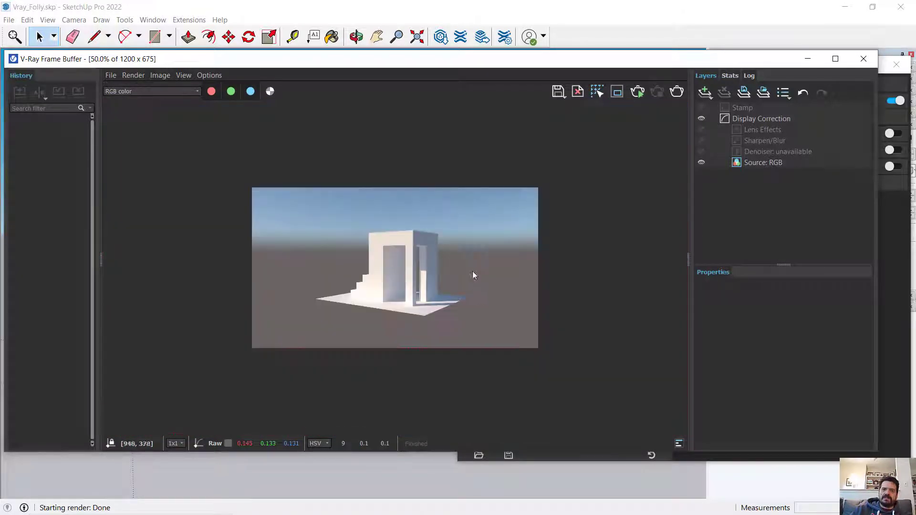
pyautogui.moveTo(426, 52)
pyautogui.mouseDown()
pyautogui.moveTo(431, 195)
pyautogui.moveTo(441, 210)
pyautogui.moveTo(504, 208)
pyautogui.moveTo(659, 22)
pyautogui.moveTo(597, 32)
pyautogui.moveTo(568, 62)
pyautogui.moveTo(487, 83)
pyautogui.mouseUp()
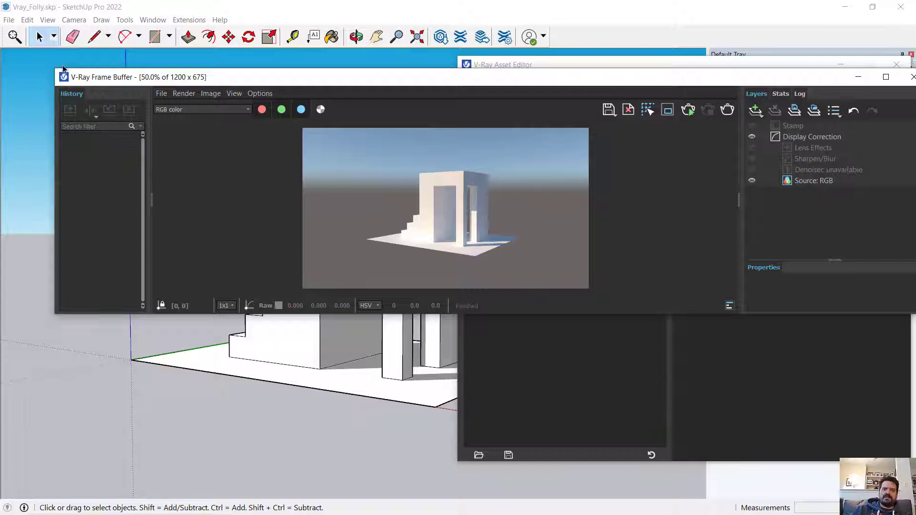
# Step: Move the widescreen render window aside and close it
pyautogui.moveTo(53, 69); pyautogui.dragTo(272, 59)
pyautogui.moveTo(665, 61)
pyautogui.mouseDown()
pyautogui.moveTo(430, 193)
pyautogui.moveTo(514, 185)
pyautogui.mouseUp()
pyautogui.click(597, 158)
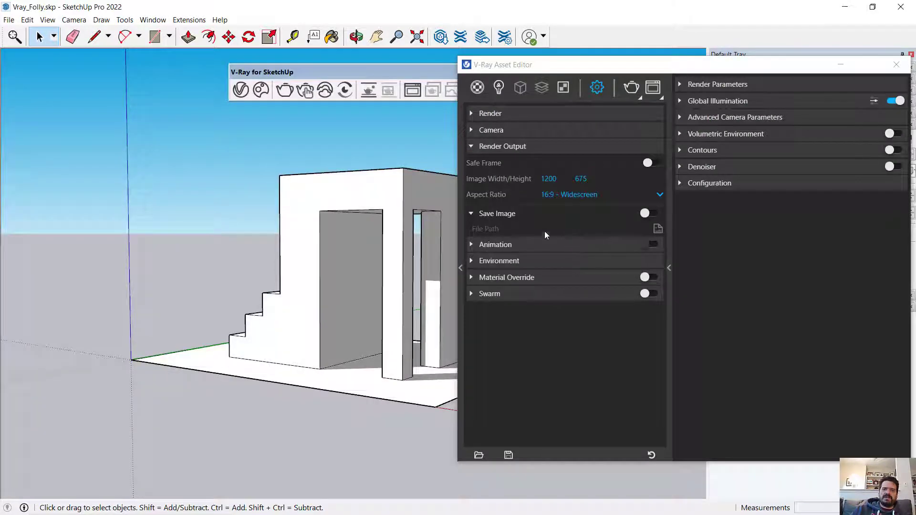
# Step: Switch the aspect ratio to 1:1 Square and render the folly at 675 × 675
pyautogui.click(571, 196)
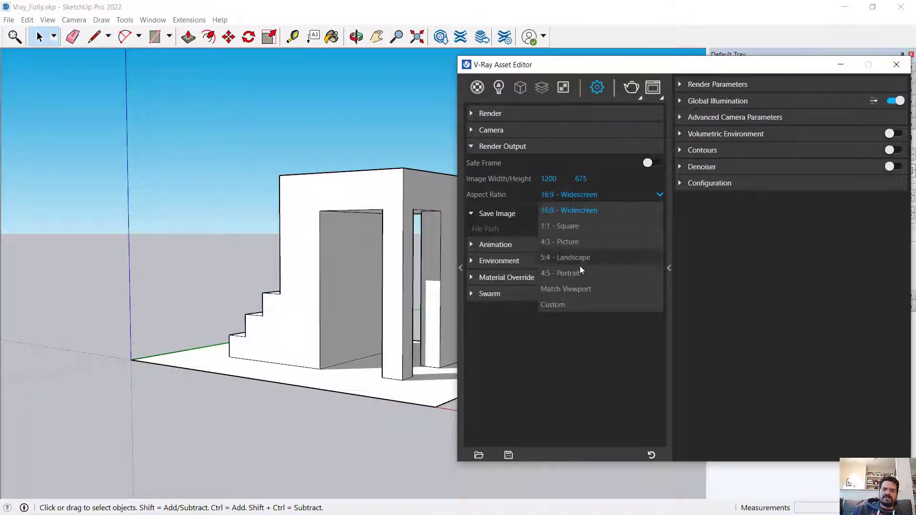
pyautogui.click(568, 226)
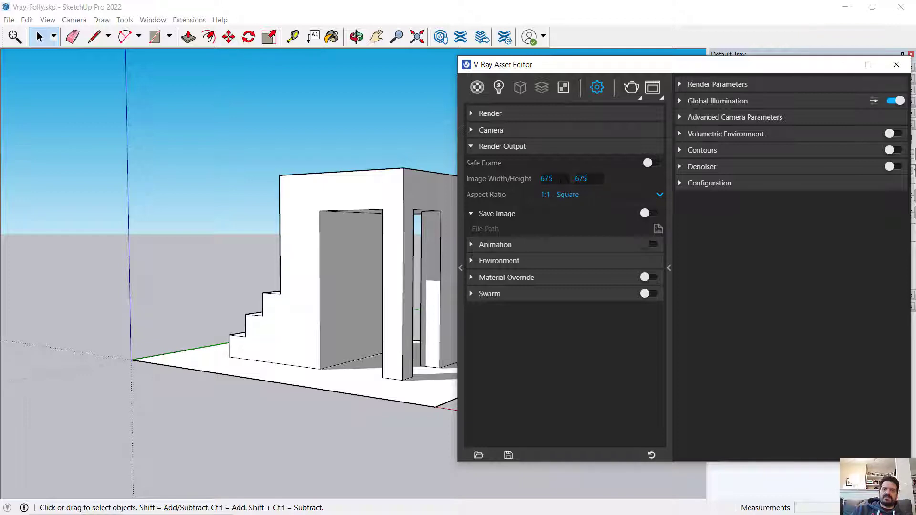
pyautogui.click(635, 87)
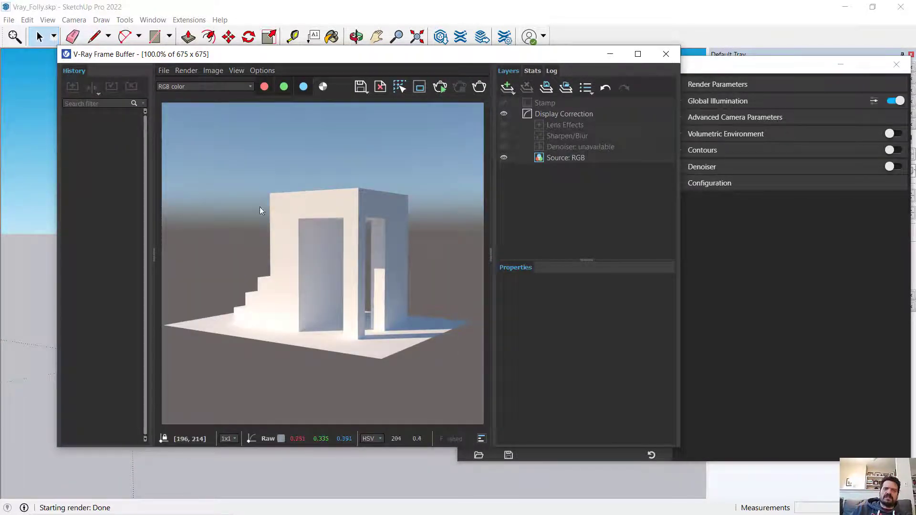
# Step: Zoom the square render out to 50%, then close the Frame Buffer
pyautogui.scroll(-1, 289, 219)
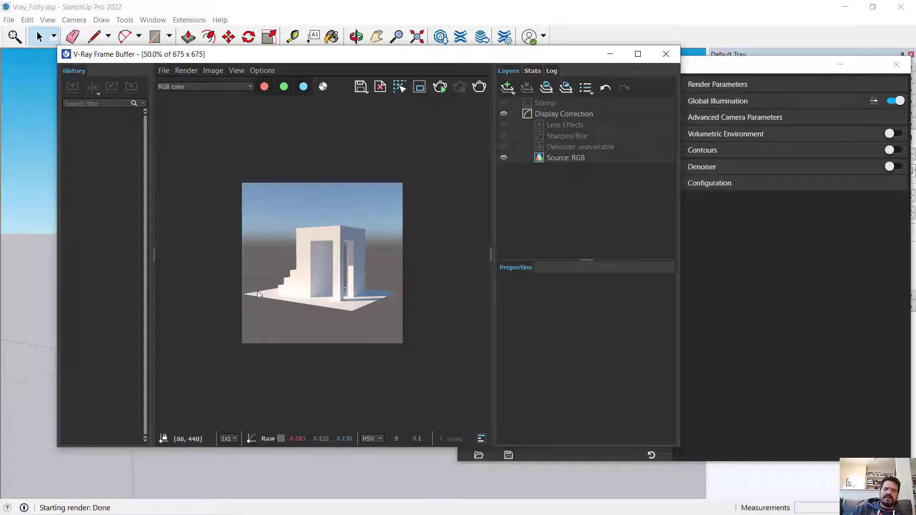
pyautogui.click(666, 54)
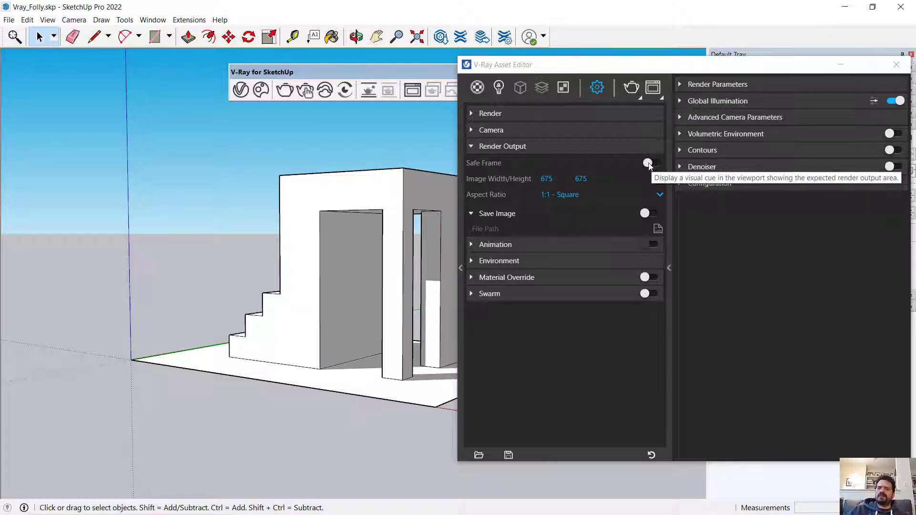
# Step: Turn on Safe Frame, nudge the view, and render the framed square view
pyautogui.click(650, 164)
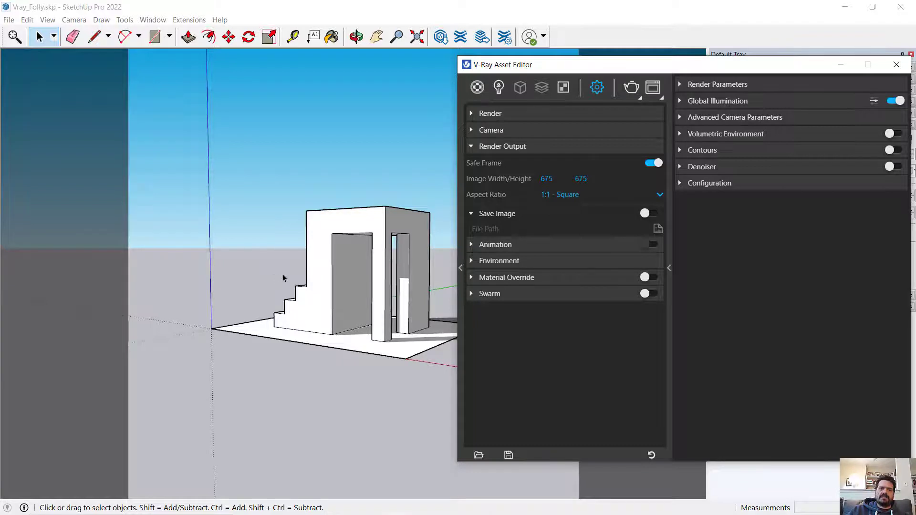
pyautogui.moveTo(282, 274)
pyautogui.mouseDown(button='middle')
pyautogui.moveTo(256, 266)
pyautogui.moveTo(258, 243)
pyautogui.moveTo(251, 268)
pyautogui.moveTo(273, 264)
pyautogui.mouseUp(button='middle')
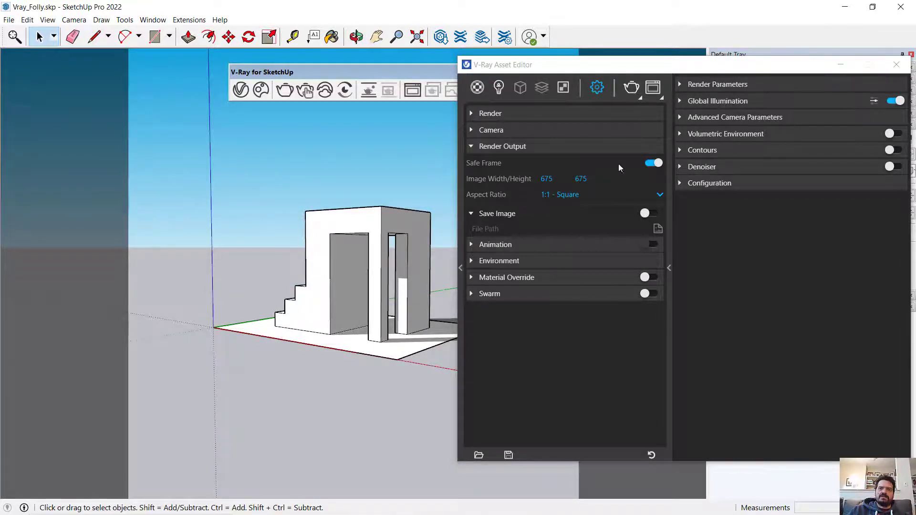
pyautogui.click(636, 89)
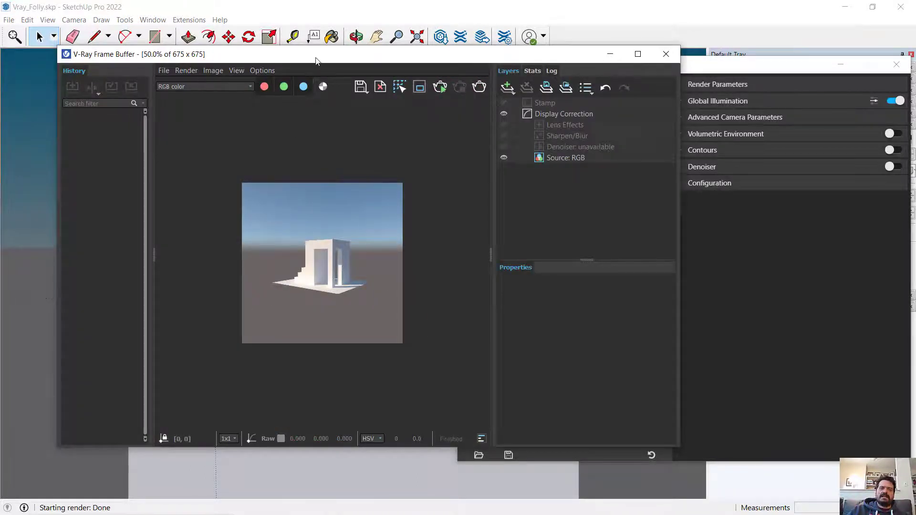
pyautogui.moveTo(310, 58); pyautogui.dragTo(579, 48)
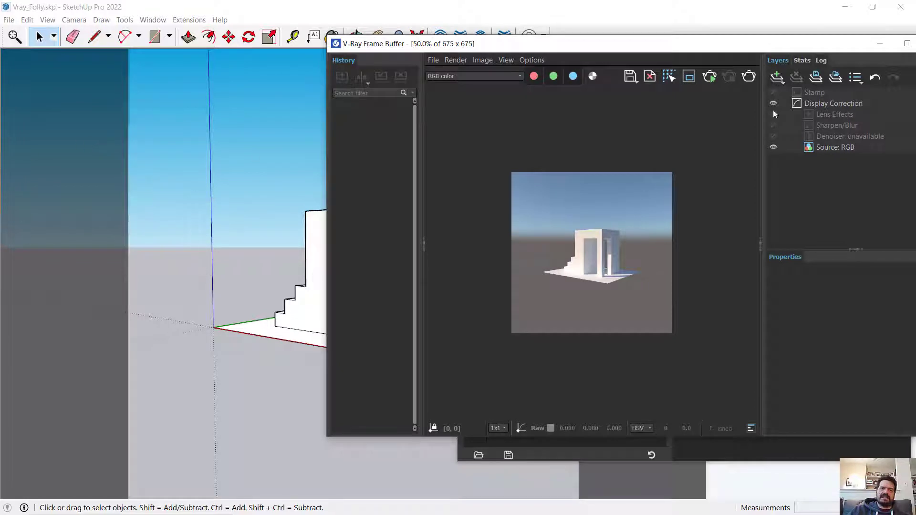
# Step: Zoom and orbit in close to the folly's doorways and render that square view
pyautogui.scroll(4, 260, 340)
pyautogui.moveTo(263, 328); pyautogui.dragTo(149, 323, button='middle')
pyautogui.scroll(3, 247, 323)
pyautogui.moveTo(248, 323)
pyautogui.mouseDown(button='middle')
pyautogui.moveTo(190, 313)
pyautogui.moveTo(289, 321)
pyautogui.moveTo(247, 309)
pyautogui.moveTo(245, 289)
pyautogui.moveTo(241, 317)
pyautogui.moveTo(246, 326)
pyautogui.moveTo(256, 319)
pyautogui.mouseUp(button='middle')
pyautogui.moveTo(448, 43); pyautogui.dragTo(398, 40)
pyautogui.click(699, 74)
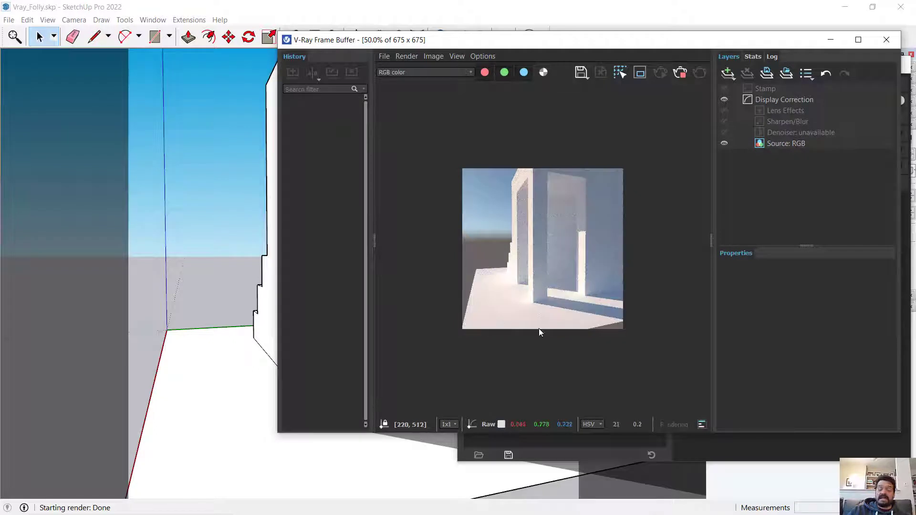
pyautogui.moveTo(568, 47); pyautogui.dragTo(386, 57)
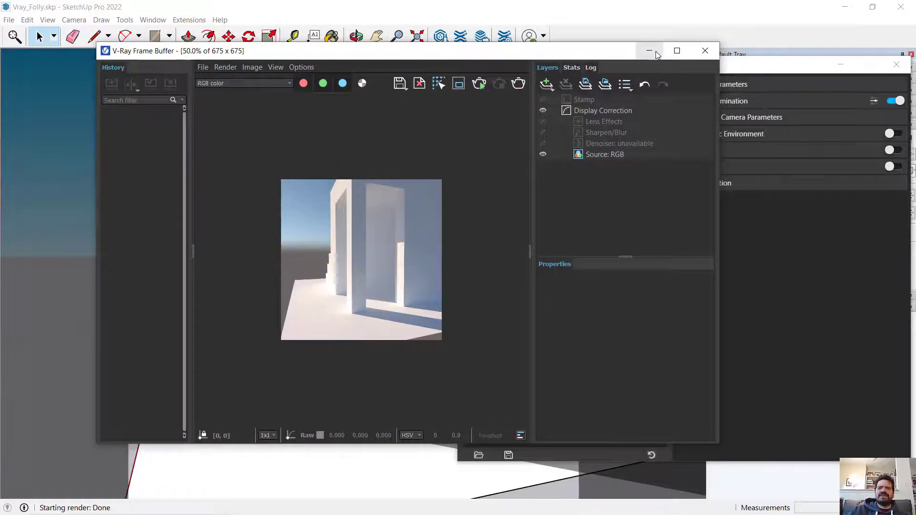
# Step: Close the close-up render and switch Safe Frame off
pyautogui.click(705, 51)
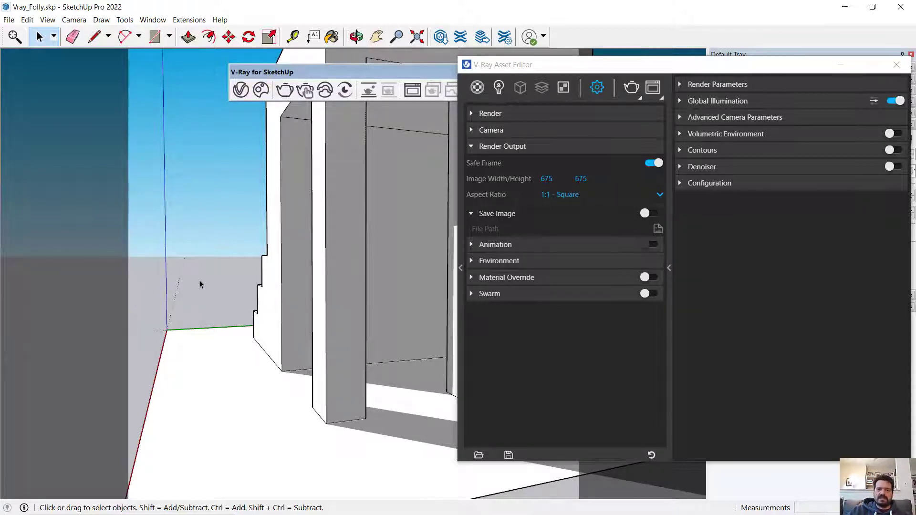
pyautogui.click(653, 164)
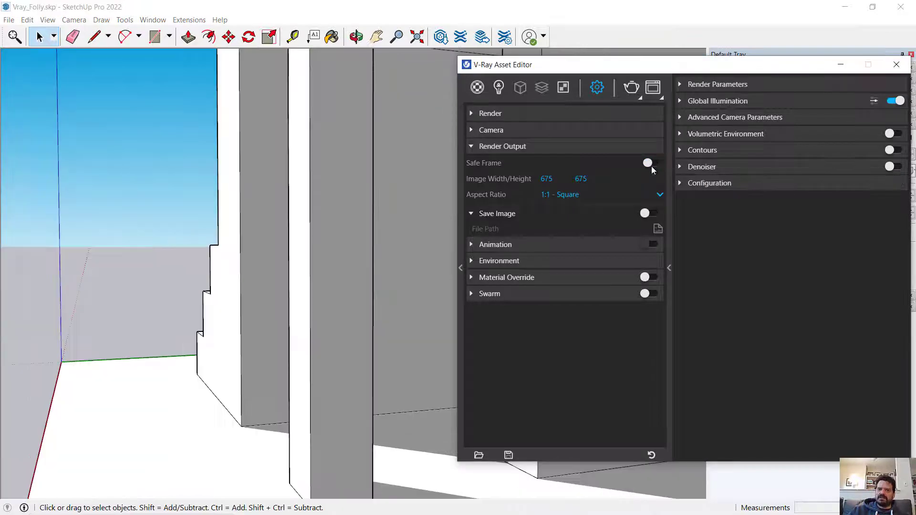
# Step: Turn Safe Frame back on and switch the aspect ratio to Custom
pyautogui.click(652, 164)
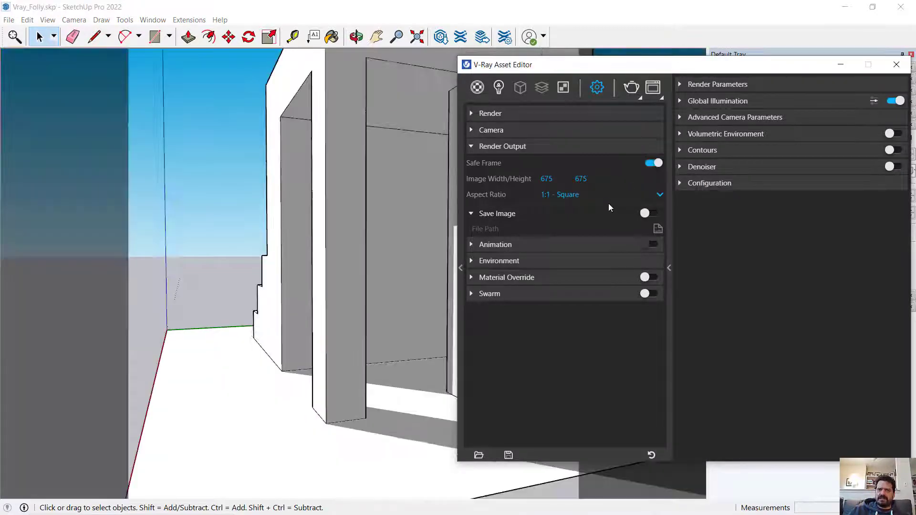
pyautogui.click(603, 196)
pyautogui.click(581, 210)
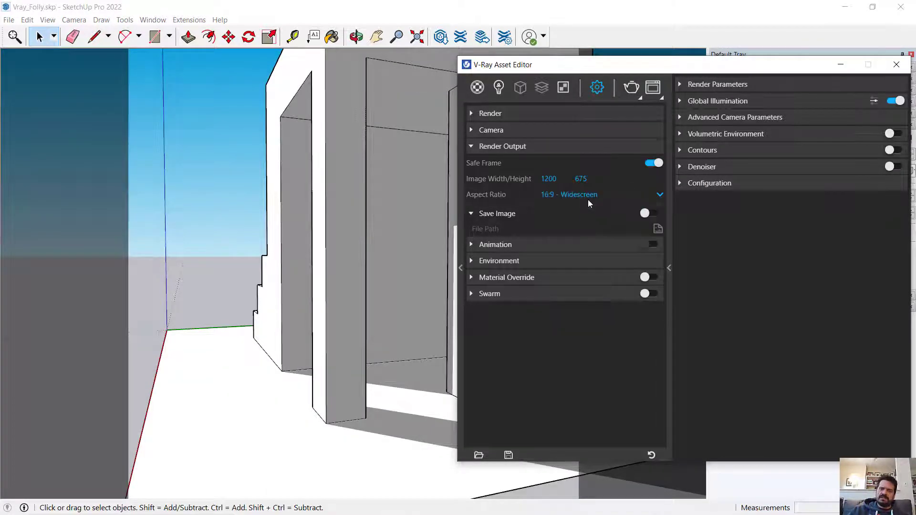
pyautogui.click(588, 195)
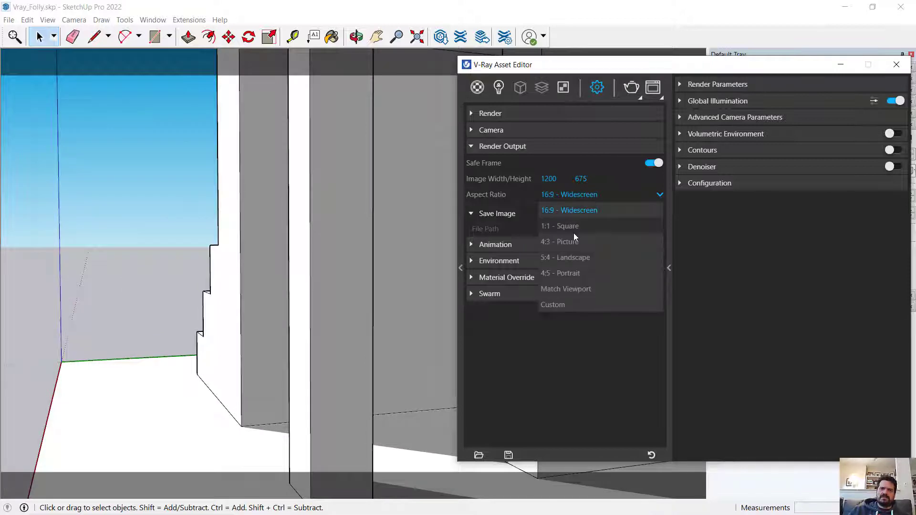
pyautogui.click(573, 233)
pyautogui.click(582, 195)
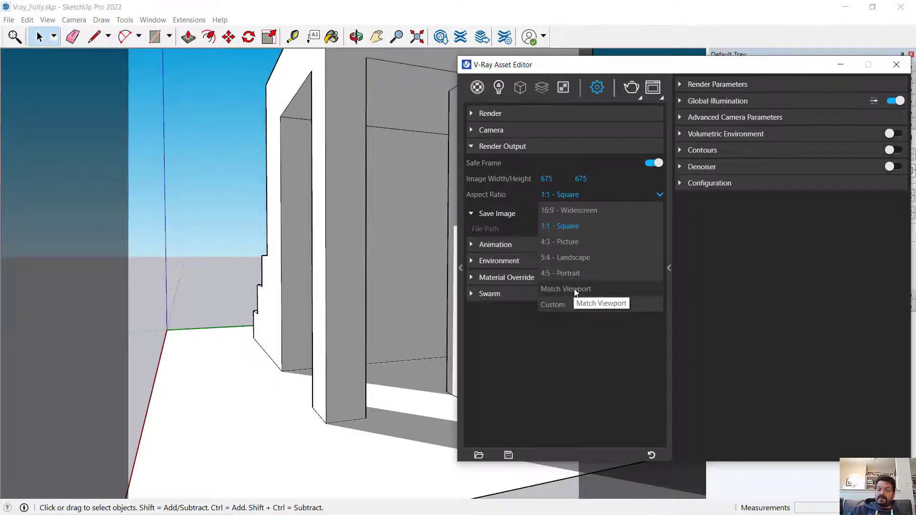
pyautogui.click(554, 305)
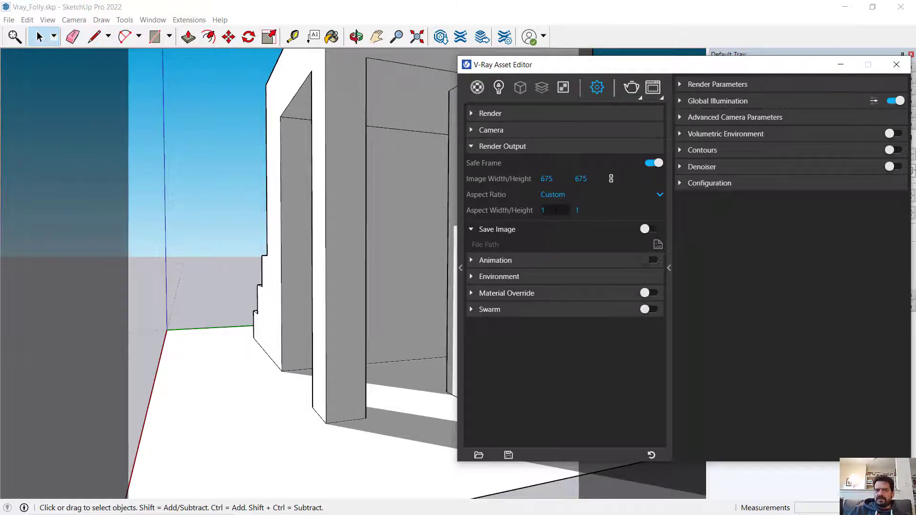
# Step: Enter a custom aspect width of 4 for 2700 × 675 output and frame the whole folly
pyautogui.click(556, 210)
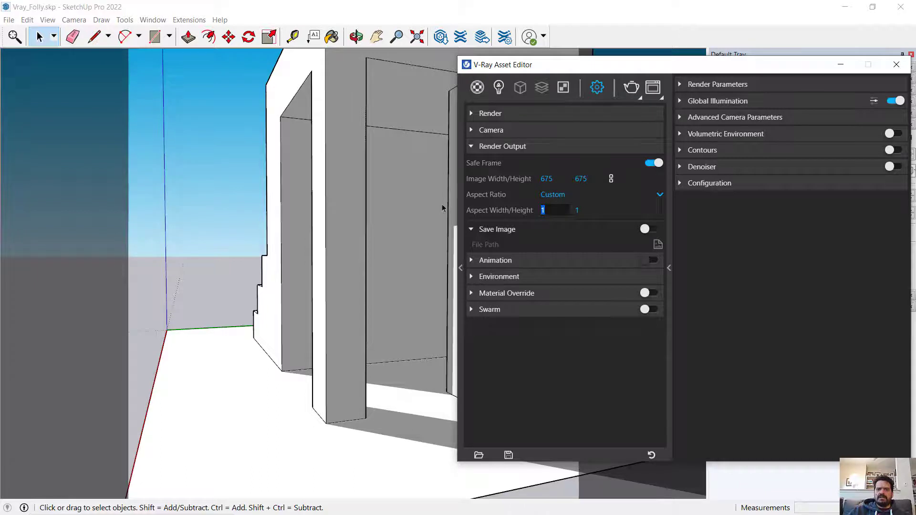
pyautogui.write('4')
pyautogui.press('Tab')
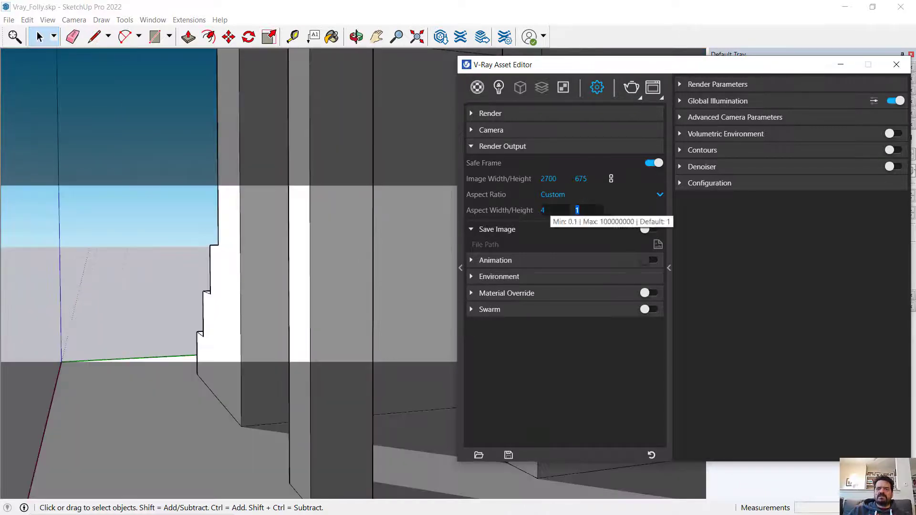
pyautogui.scroll(-6, 236, 259)
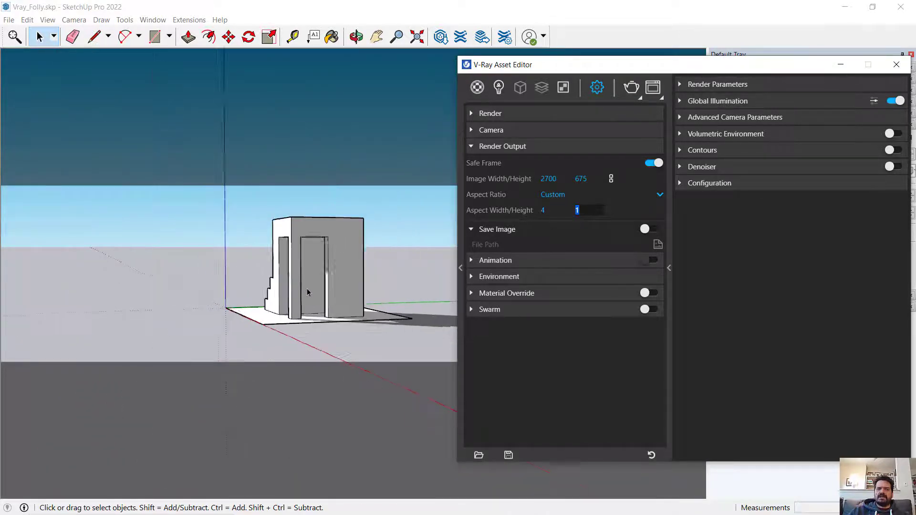
pyautogui.moveTo(307, 292)
pyautogui.mouseDown(button='middle')
pyautogui.moveTo(384, 293)
pyautogui.moveTo(339, 298)
pyautogui.mouseUp(button='middle')
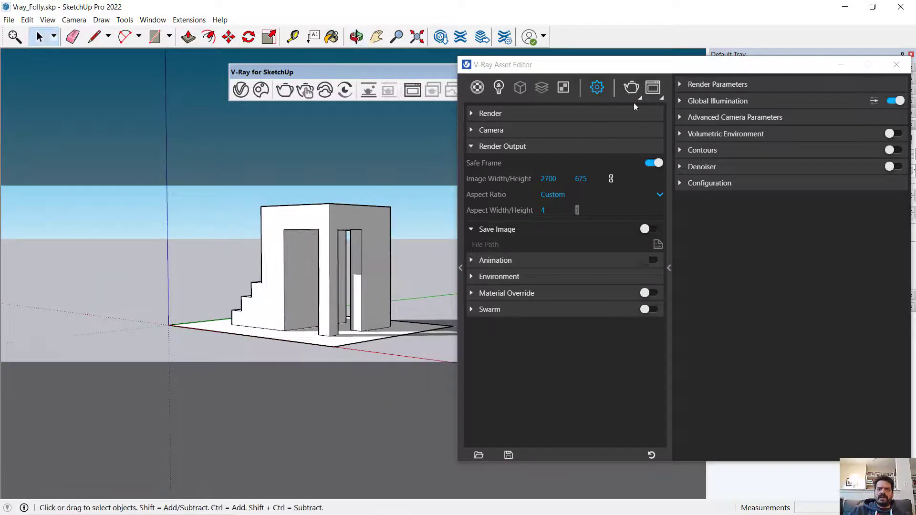
# Step: Render the wide 4:1 view of the folly, then close the frame buffer
pyautogui.click(632, 87)
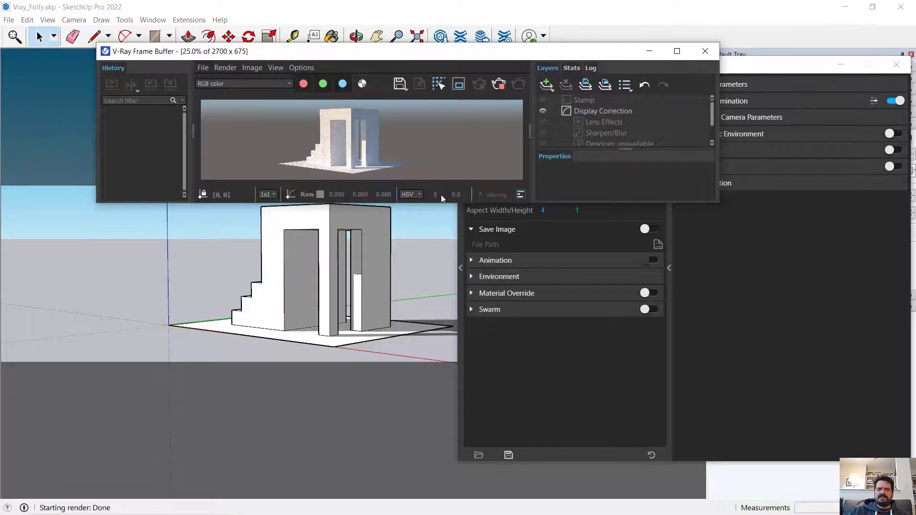
pyautogui.moveTo(442, 204); pyautogui.dragTo(442, 306)
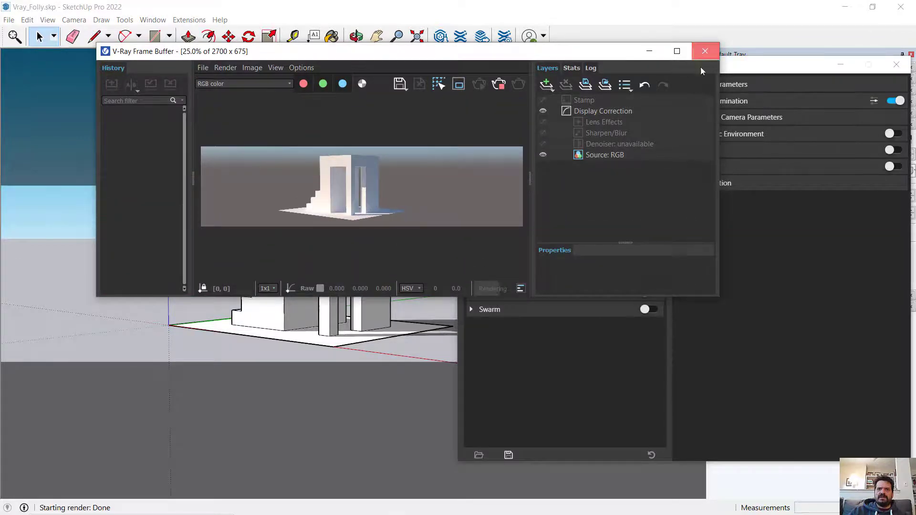
pyautogui.click(705, 51)
# Step: Set a custom 1:3 aspect ratio (width 1, height 3), giving 225 × 675
pyautogui.click(544, 210)
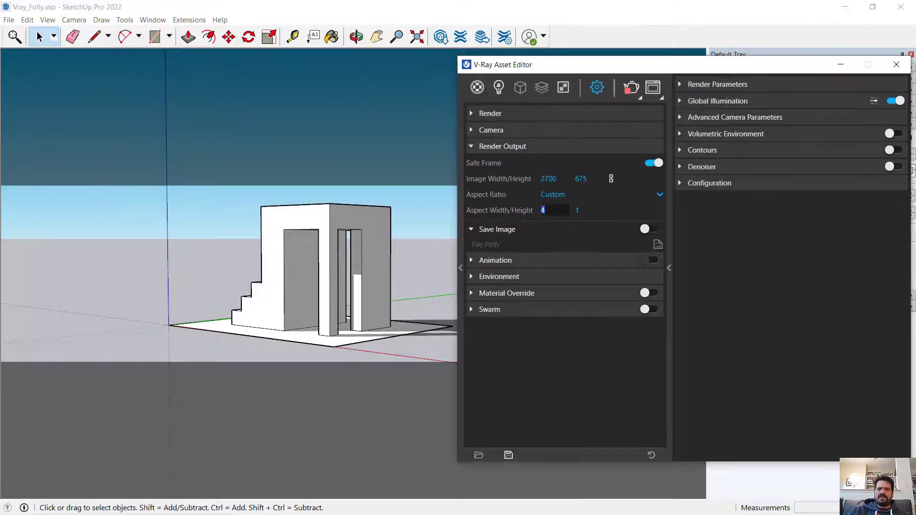
pyautogui.write('1')
pyautogui.press('Tab')
pyautogui.write('3')
pyautogui.press('Return')
# Step: Frame the folly for the tall shot, render it at 1:3, then close it
pyautogui.scroll(5, 345, 276)
pyautogui.moveTo(345, 276)
pyautogui.mouseDown(button='middle')
pyautogui.moveTo(368, 257)
pyautogui.moveTo(355, 266)
pyautogui.mouseUp(button='middle')
pyautogui.click(639, 91)
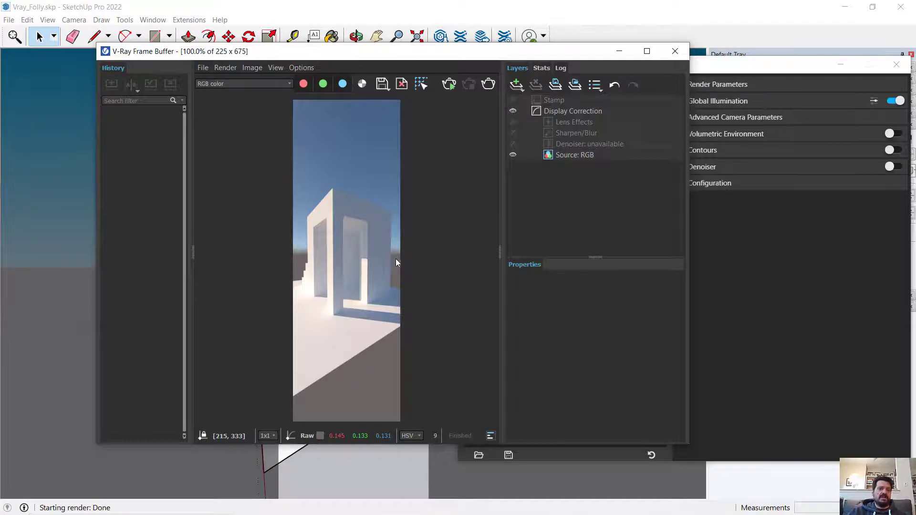
pyautogui.click(685, 54)
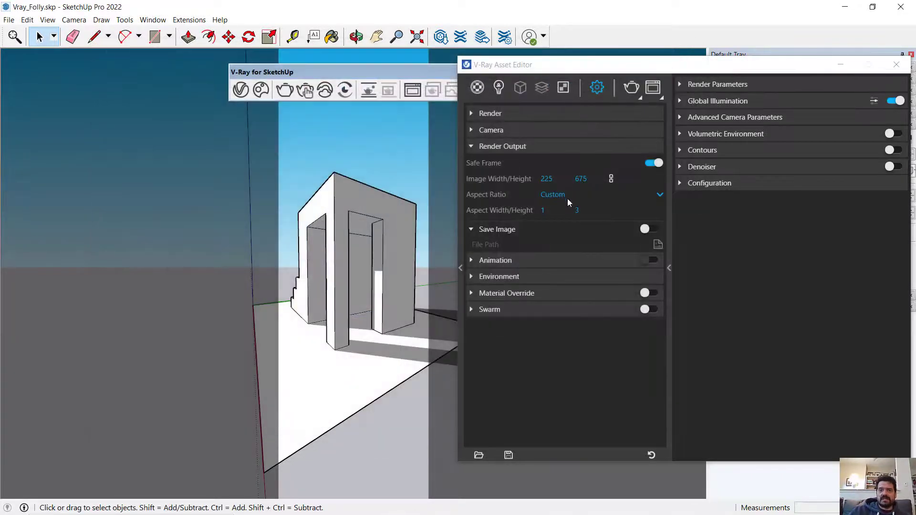
# Step: Change the aspect ratio preset to 1:1 Square
pyautogui.click(582, 196)
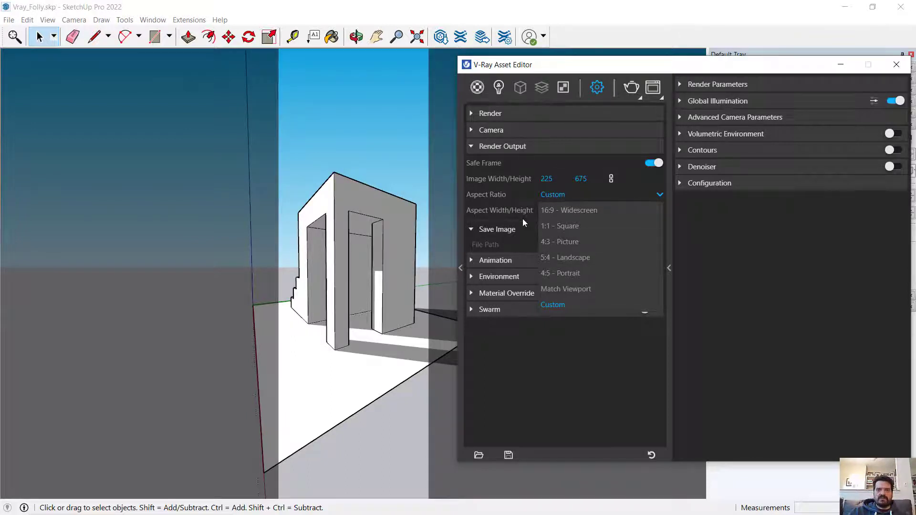
pyautogui.click(522, 204)
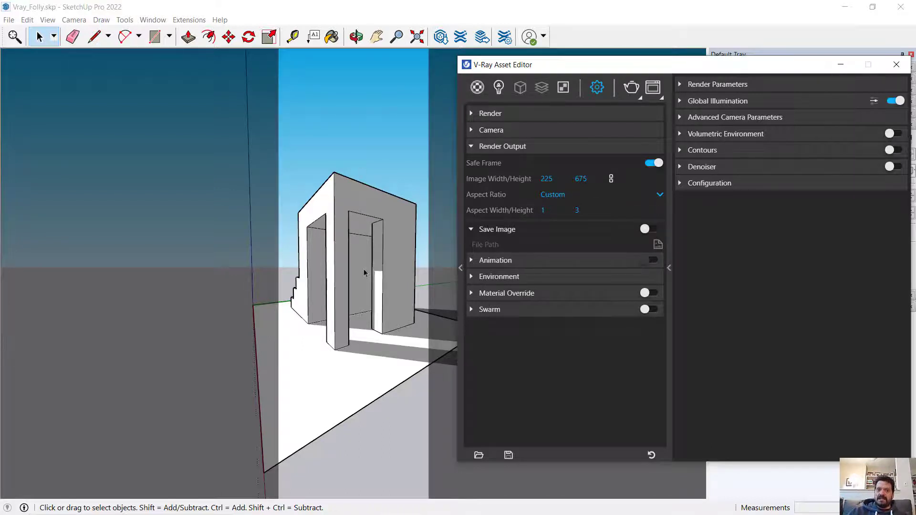
pyautogui.click(578, 195)
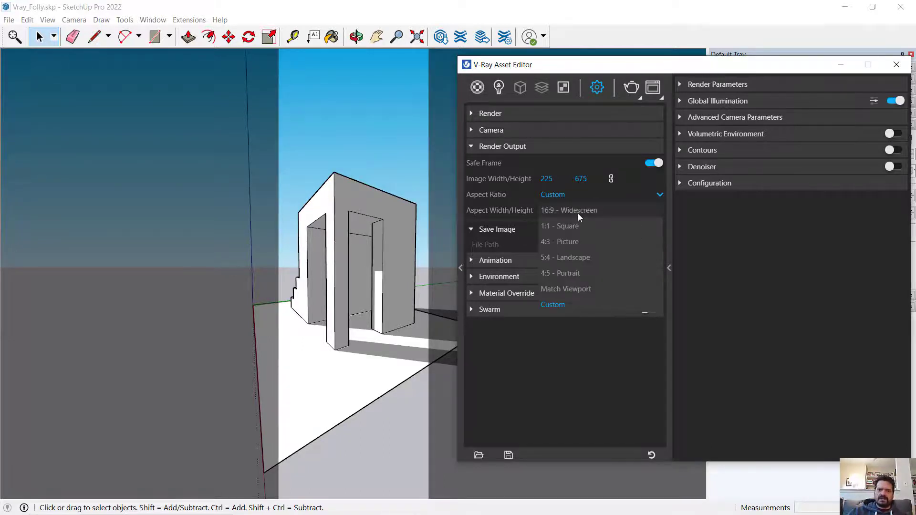
pyautogui.click(574, 228)
# Step: Orbit to frame the whole folly and render it at 675×675, zooming into the result
pyautogui.scroll(5, 265, 297)
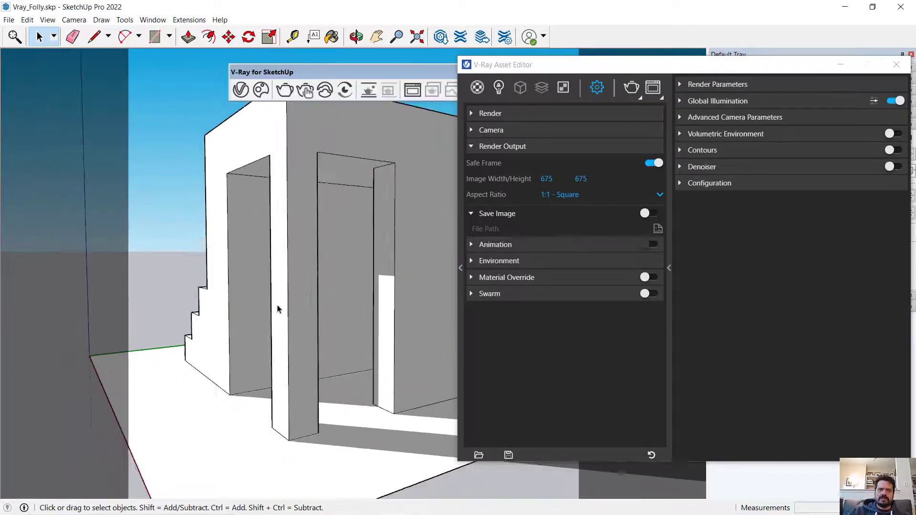
pyautogui.scroll(-3, 277, 309)
pyautogui.moveTo(277, 309)
pyautogui.mouseDown(button='middle')
pyautogui.moveTo(265, 317)
pyautogui.moveTo(313, 307)
pyautogui.moveTo(356, 320)
pyautogui.mouseUp(button='middle')
pyautogui.scroll(3, 357, 318)
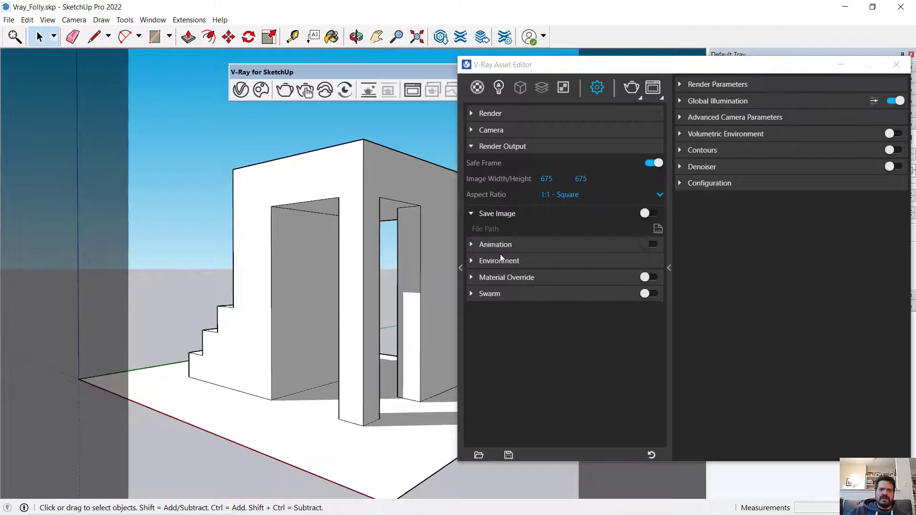
pyautogui.click(630, 89)
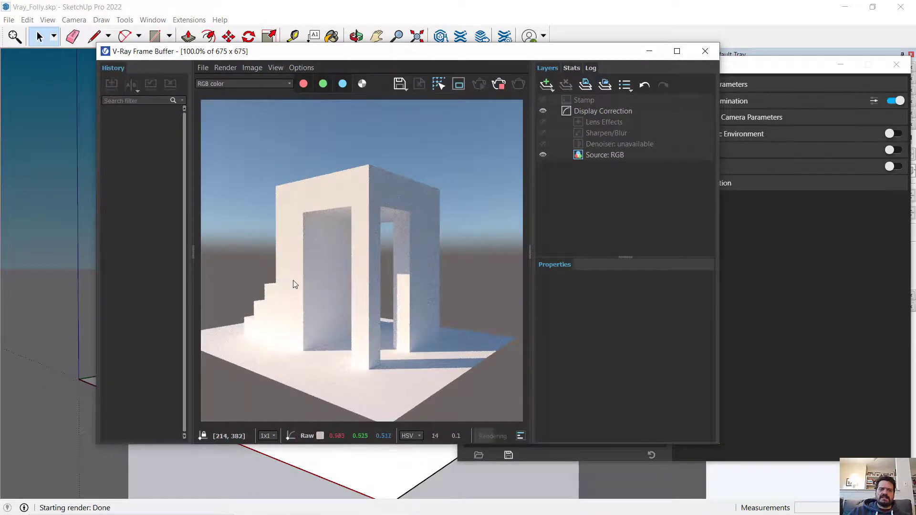
pyautogui.scroll(4, 285, 279)
pyautogui.scroll(-4, 337, 305)
pyautogui.scroll(3, 348, 302)
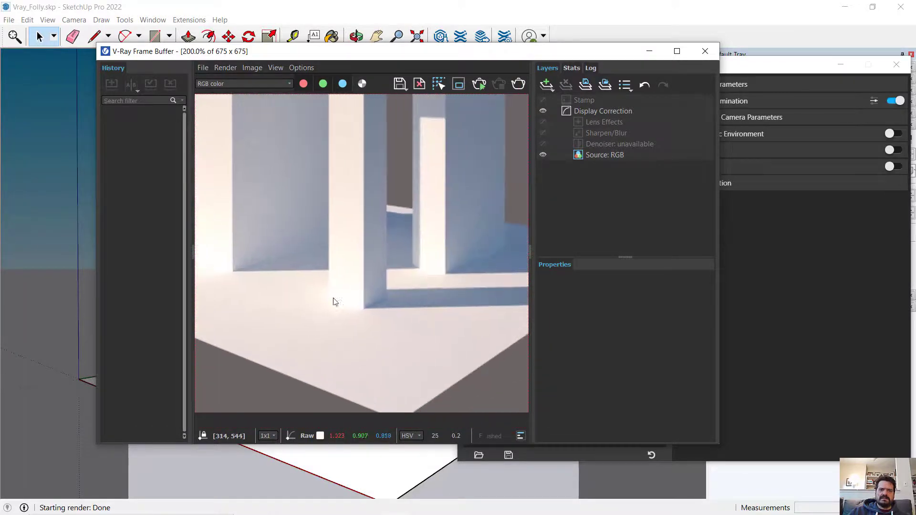
pyautogui.scroll(-2, 348, 344)
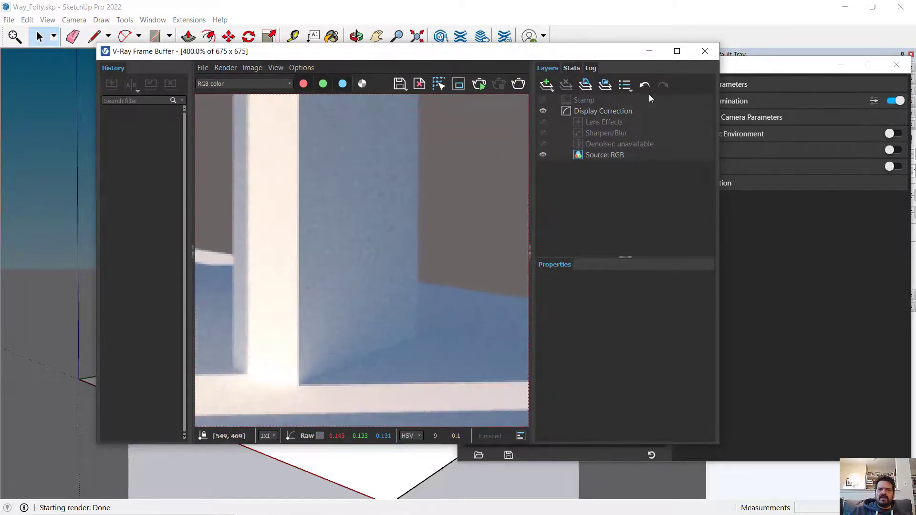
# Step: Close the square render and set the image width to 4000 for a 4000×4000 output
pyautogui.click(705, 51)
pyautogui.doubleClick(546, 179)
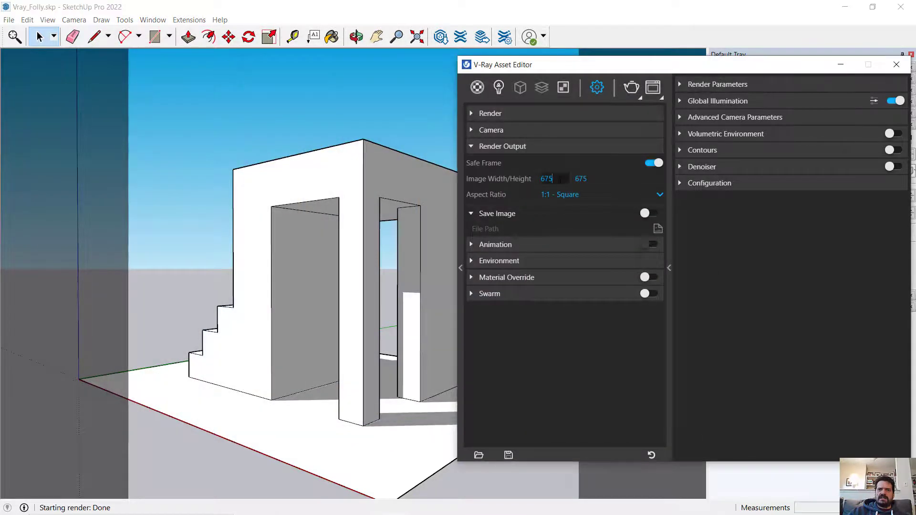
pyautogui.write('4000')
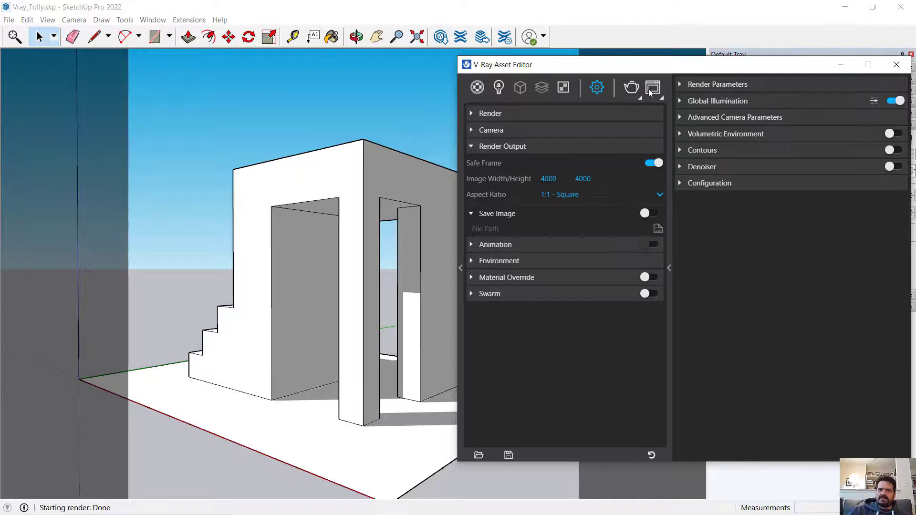
# Step: Render the 4000×4000 image, then enlarge and reposition the frame buffer window
pyautogui.click(631, 87)
pyautogui.scroll(-2, 392, 223)
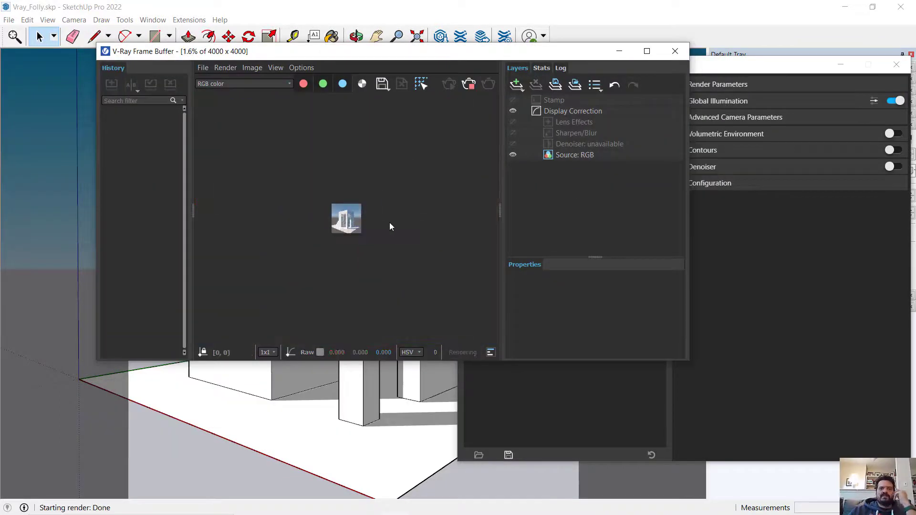
pyautogui.scroll(1, 334, 238)
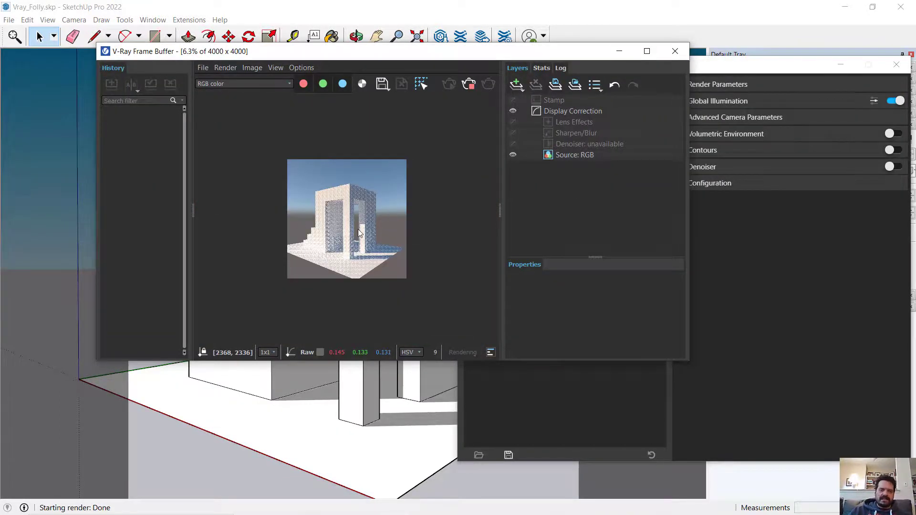
pyautogui.scroll(1, 360, 231)
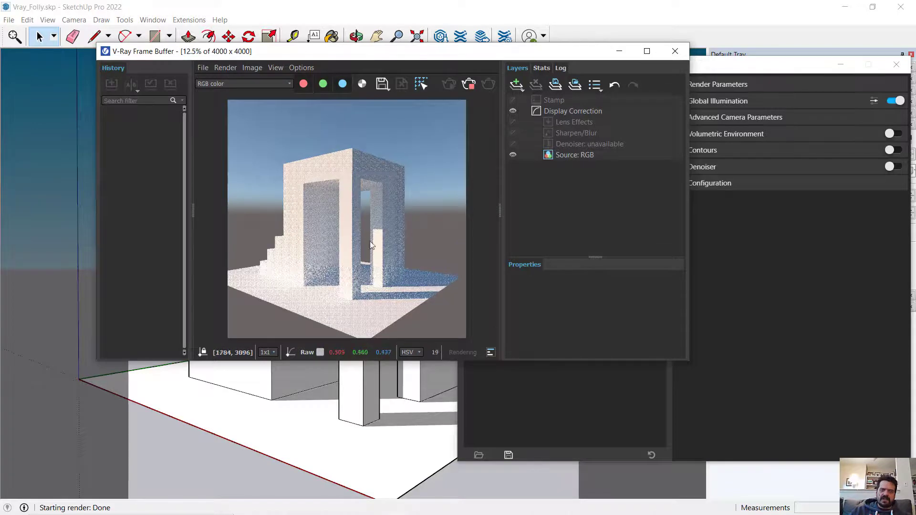
pyautogui.moveTo(352, 363); pyautogui.dragTo(351, 474)
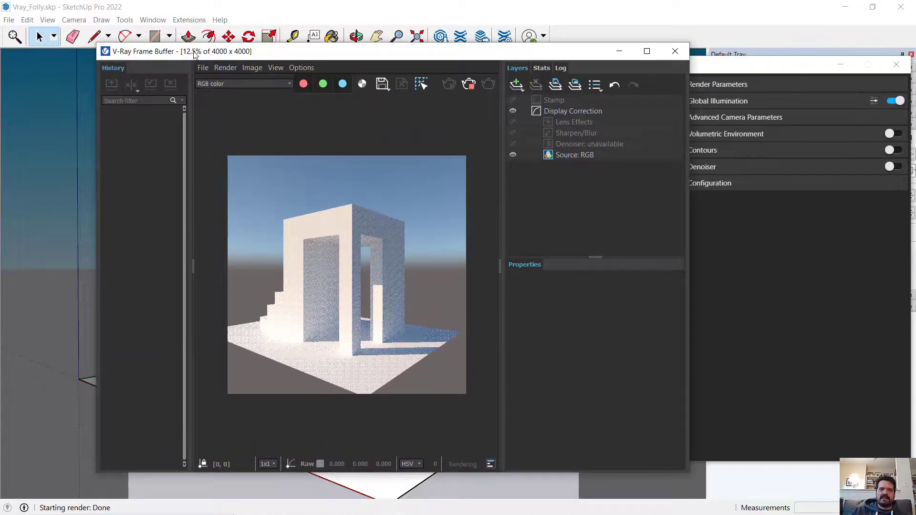
pyautogui.moveTo(196, 57); pyautogui.dragTo(149, 48)
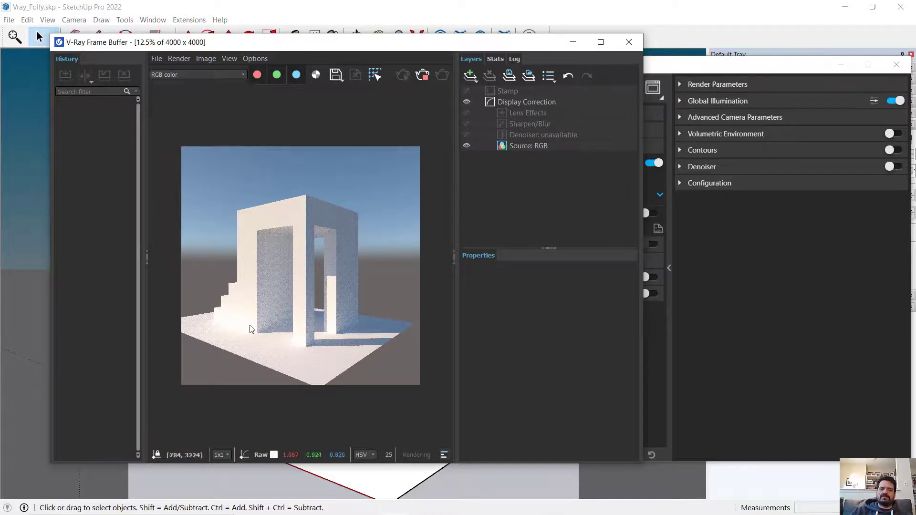
# Step: Zoom into the 4000×4000 render and pan across the blue wall edges to check detail
pyautogui.scroll(5, 257, 340)
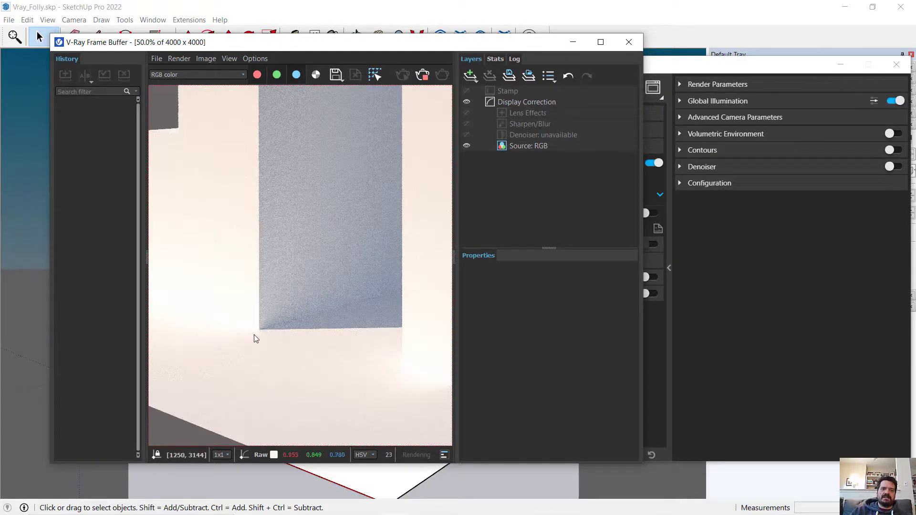
pyautogui.scroll(2, 293, 319)
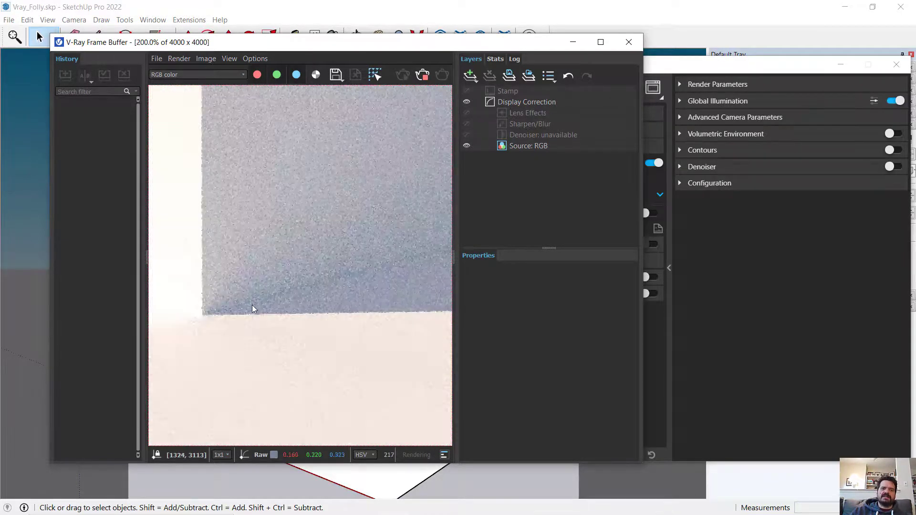
pyautogui.moveTo(253, 308); pyautogui.dragTo(332, 333, button='middle')
pyautogui.scroll(-2, 329, 334)
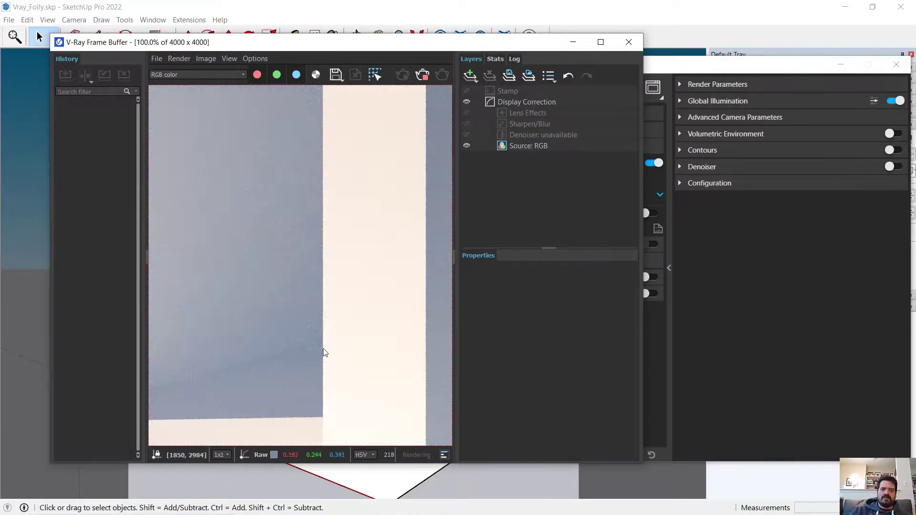
pyautogui.scroll(-1, 268, 352)
pyautogui.moveTo(268, 352); pyautogui.dragTo(344, 386, button='middle')
pyautogui.scroll(3, 364, 386)
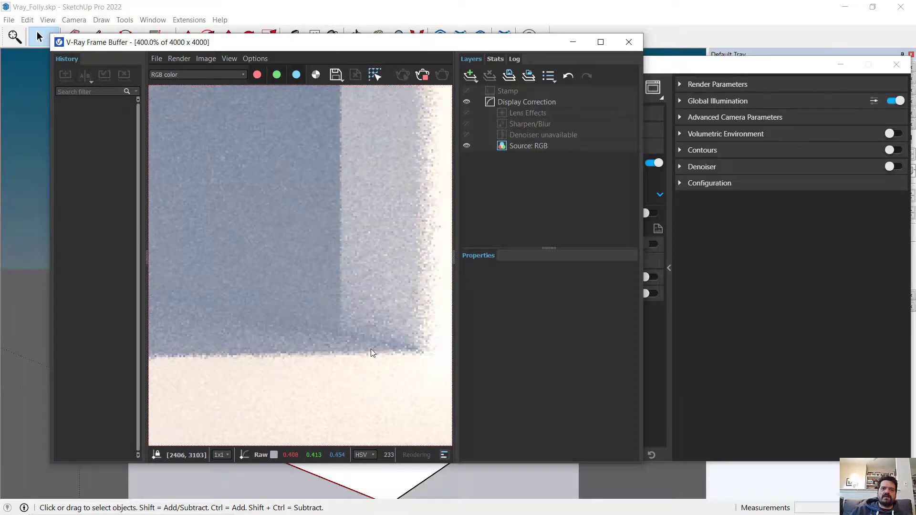
pyautogui.moveTo(371, 352); pyautogui.dragTo(236, 268, button='middle')
pyautogui.moveTo(454, 328); pyautogui.dragTo(262, 358, button='middle')
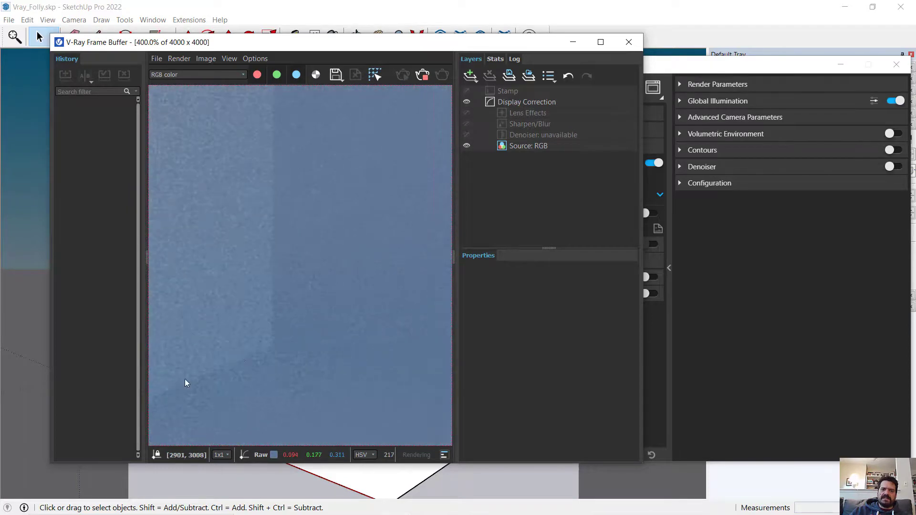
# Step: Zoom and pan to inspect a wall and its doorway in the render
pyautogui.scroll(-6, 344, 328)
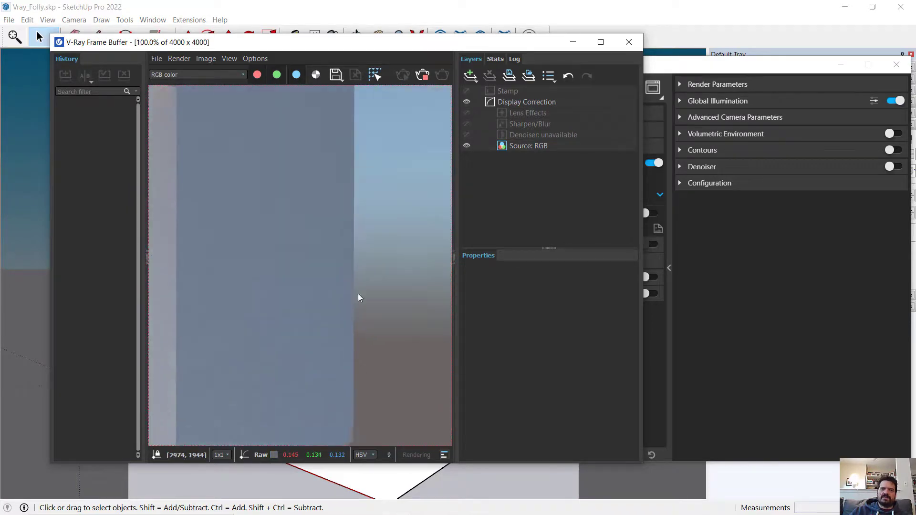
pyautogui.scroll(6, 350, 248)
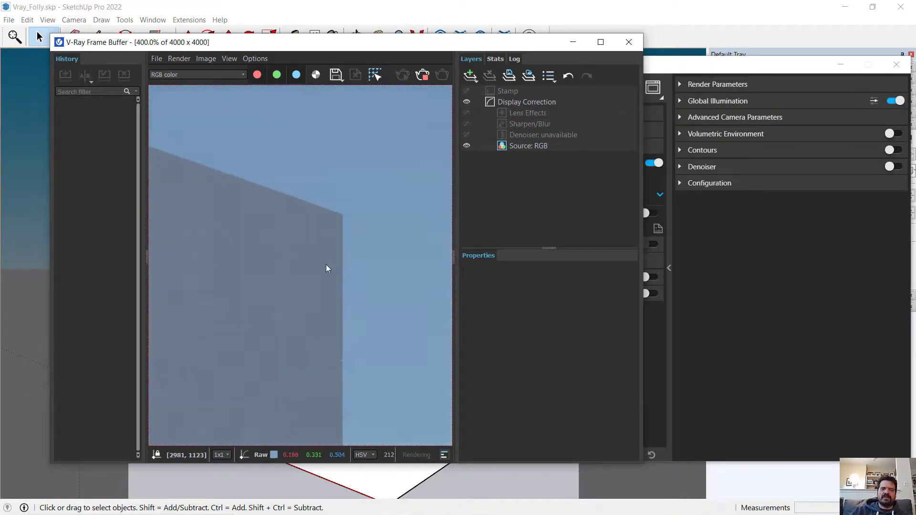
pyautogui.scroll(-2, 380, 265)
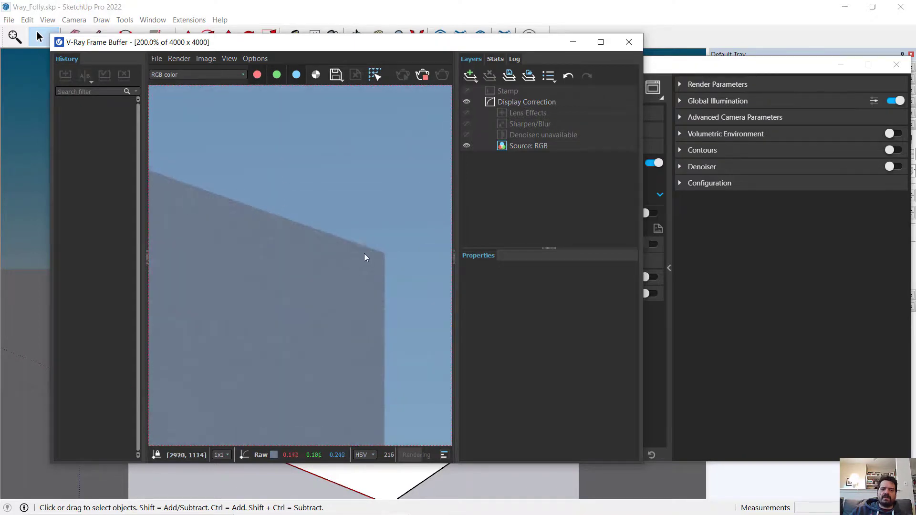
pyautogui.scroll(-2, 286, 265)
pyautogui.scroll(2, 374, 288)
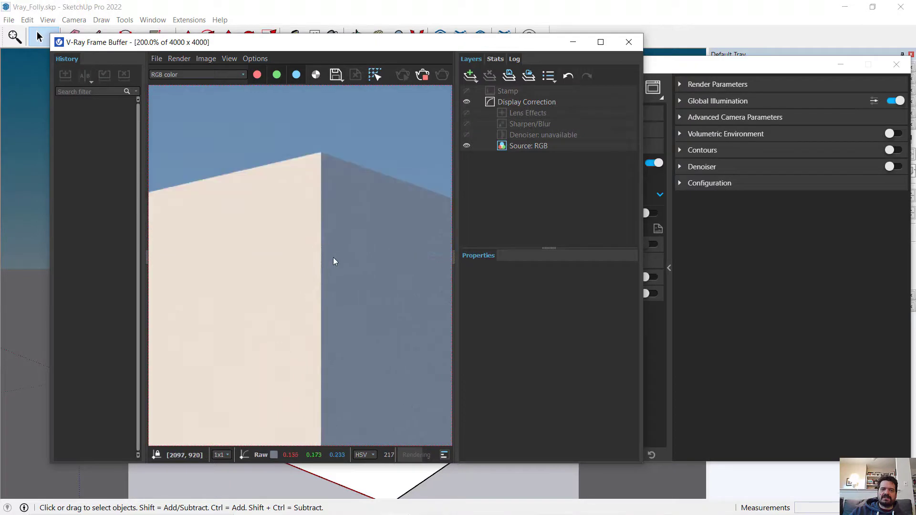
pyautogui.scroll(-1, 324, 277)
pyautogui.scroll(-1, 310, 275)
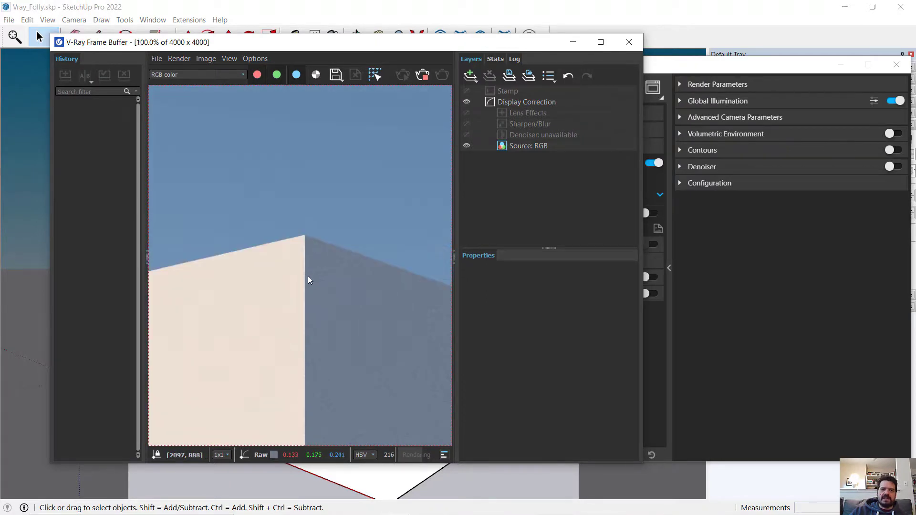
pyautogui.scroll(-1, 282, 295)
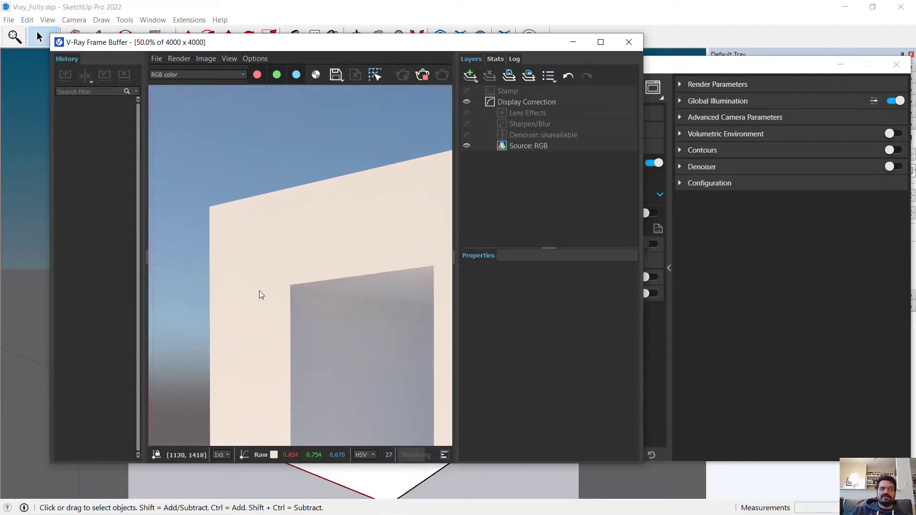
pyautogui.moveTo(263, 292); pyautogui.dragTo(286, 259, button='middle')
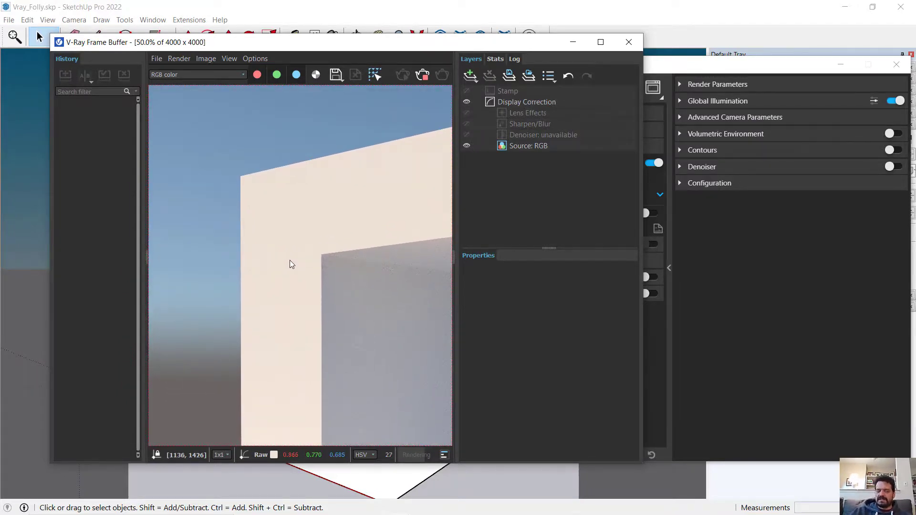
pyautogui.moveTo(294, 266); pyautogui.dragTo(323, 322, button='middle')
pyautogui.scroll(-2, 322, 326)
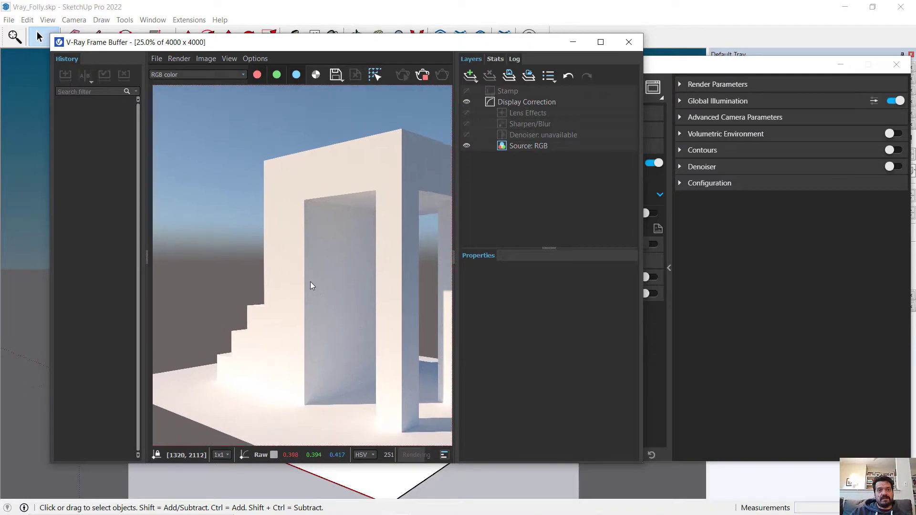
pyautogui.click(635, 42)
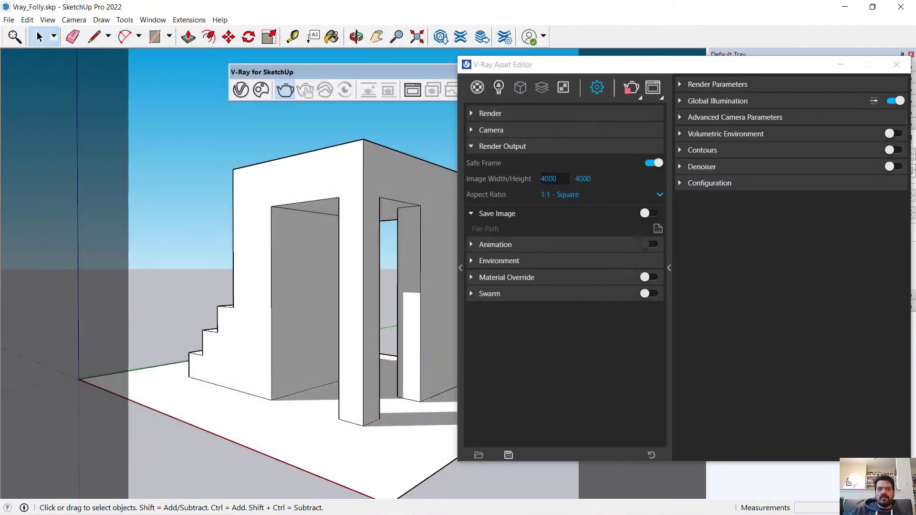
pyautogui.click(557, 179)
pyautogui.click(590, 179)
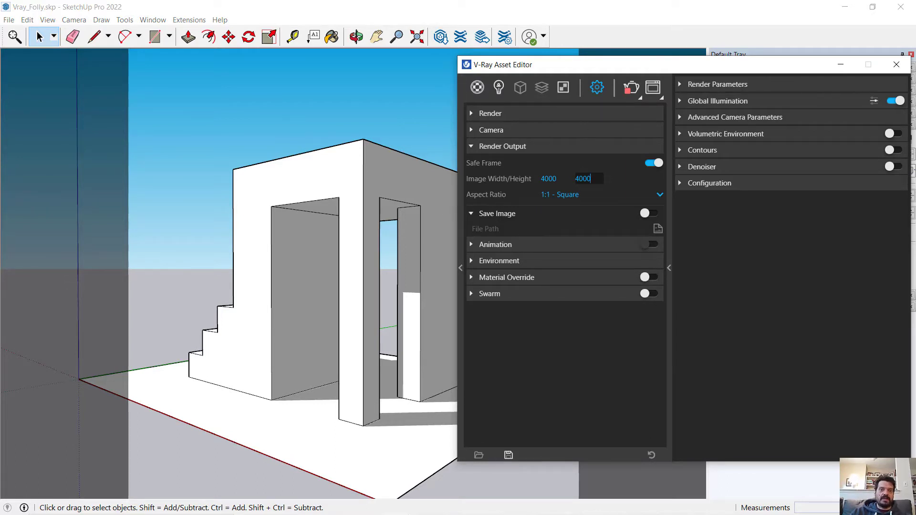
pyautogui.moveTo(493, 508)
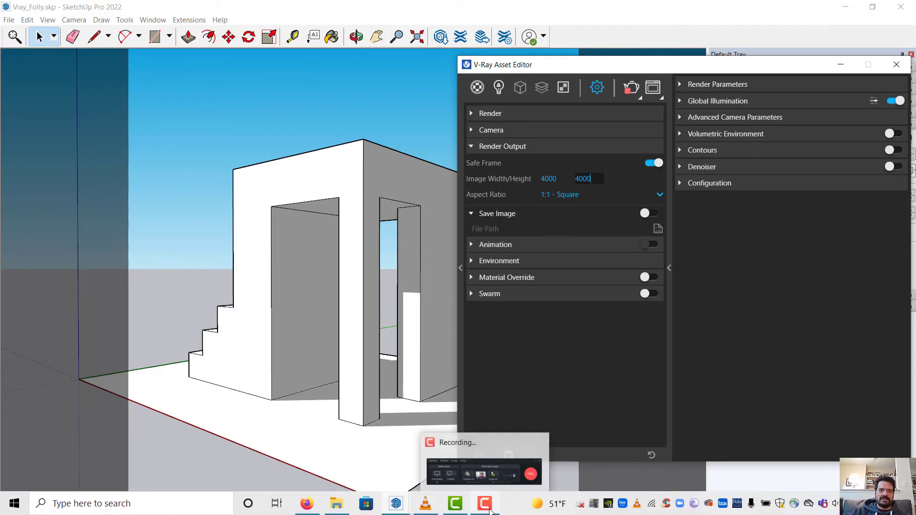